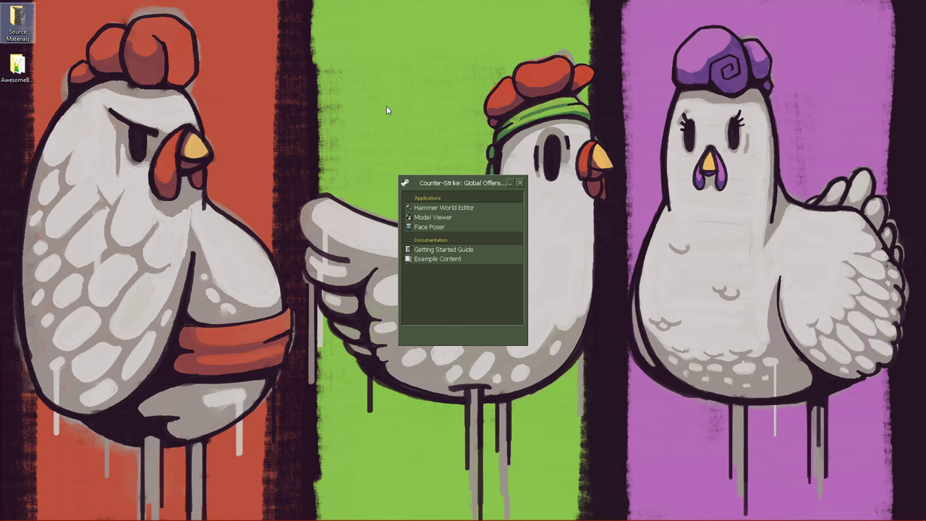
Open the Source Materials folder and preview the pavement and sand base colors plus the pavement height and normal maps.
{"action": "double_click", "coordinate": [17, 23]}
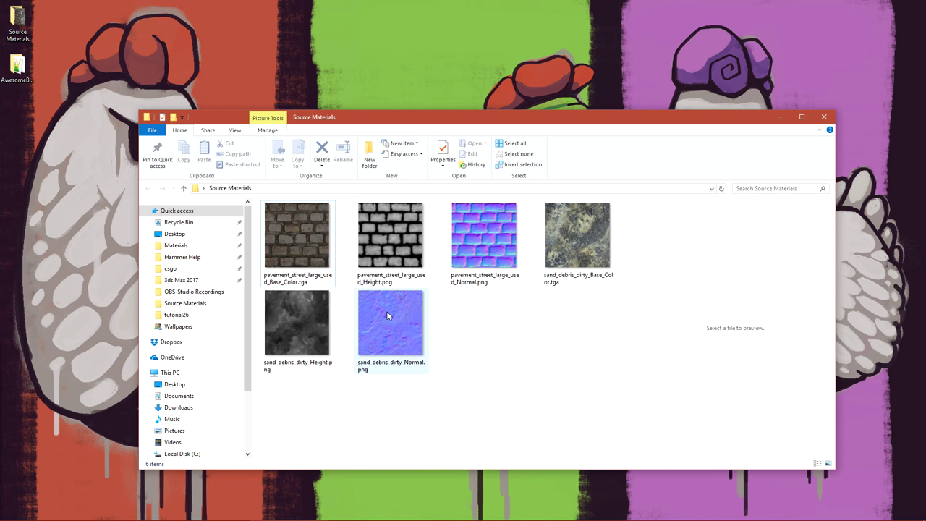
{"action": "left_click", "coordinate": [311, 242]}
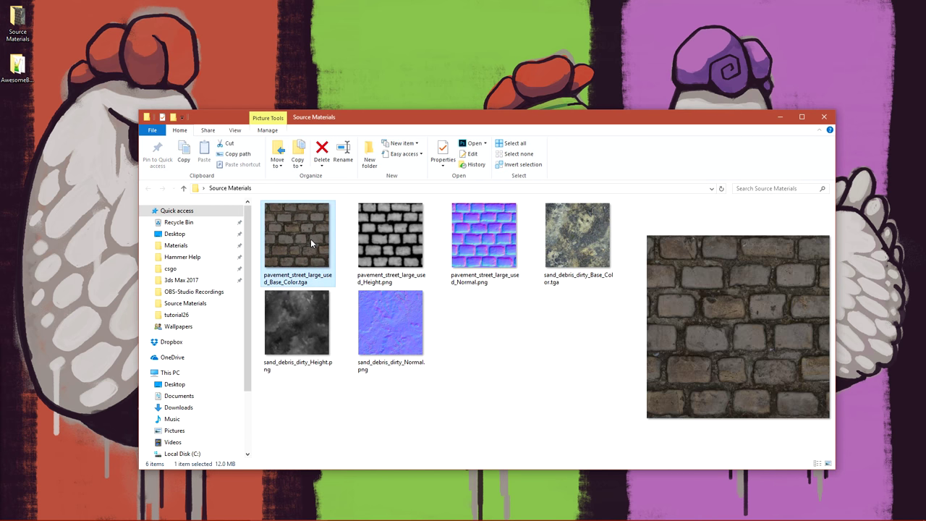
{"action": "left_click", "coordinate": [586, 246]}
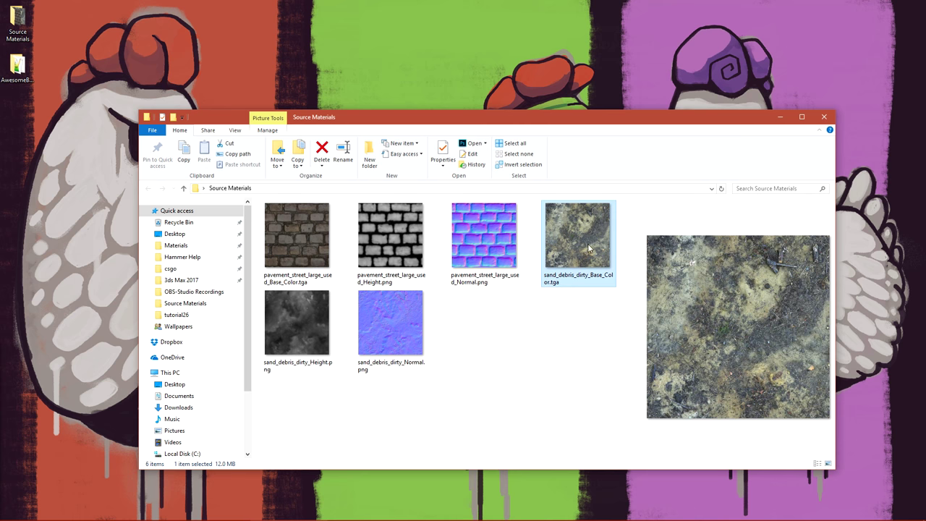
{"action": "left_click", "coordinate": [293, 241]}
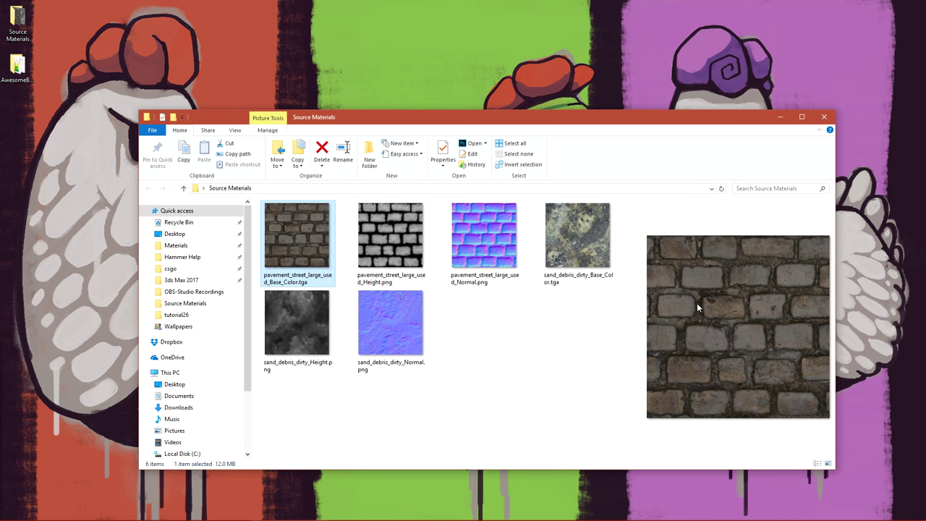
{"action": "left_click", "coordinate": [579, 250]}
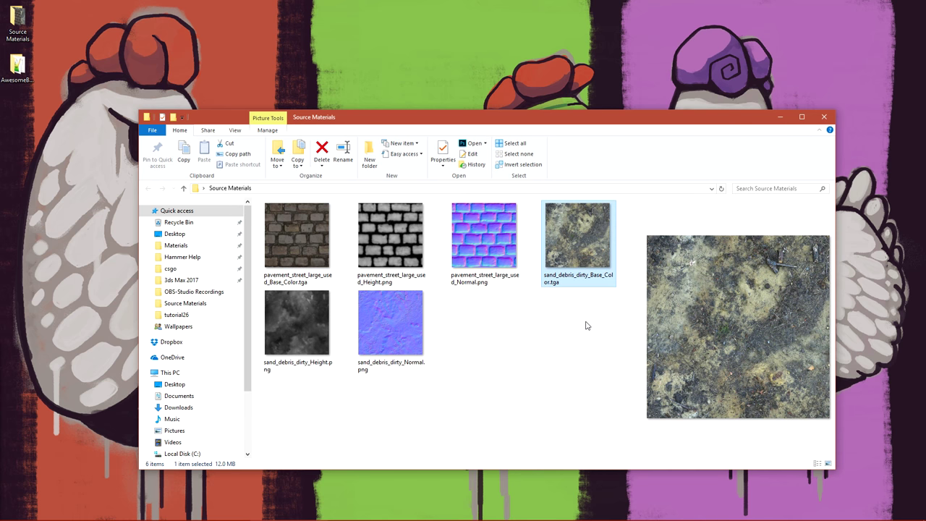
{"action": "left_click", "coordinate": [474, 372]}
{"action": "left_click", "coordinate": [390, 239]}
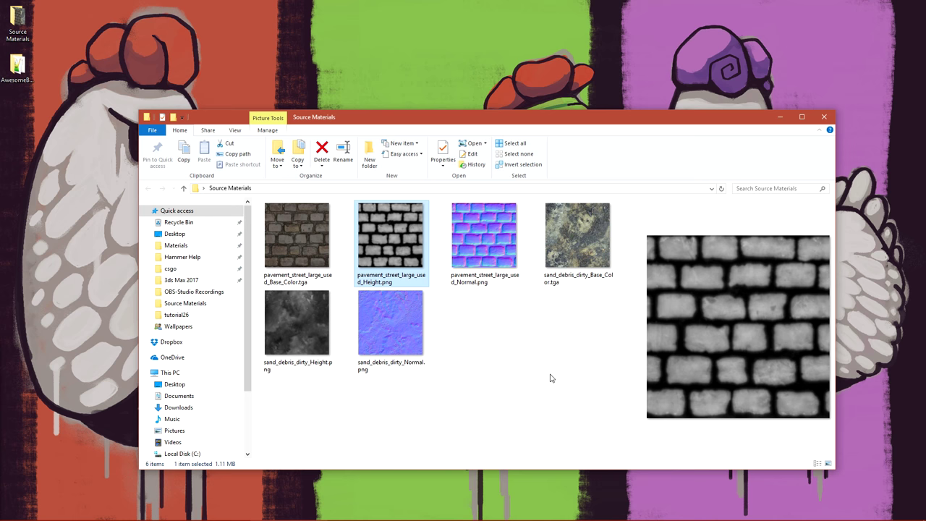
{"action": "key", "text": "Right"}
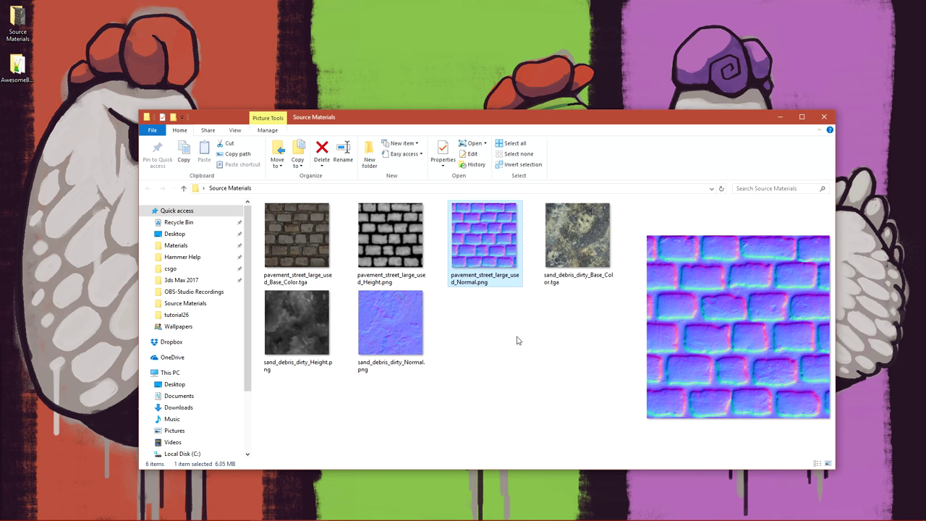
{"action": "left_click", "coordinate": [390, 247]}
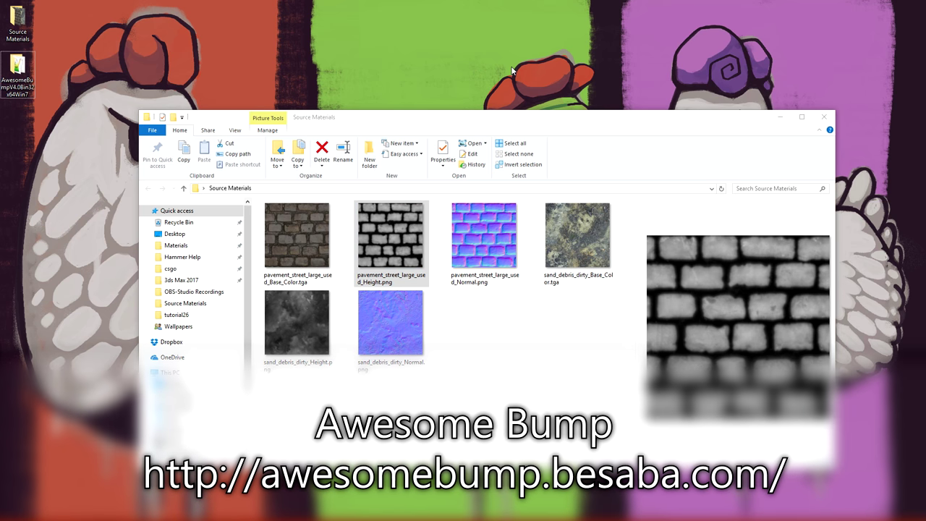
Launch AwesomeBump and disable its diffuse, specular, occlusion, roughness and metallic images in the output settings.
{"action": "double_click", "coordinate": [17, 69]}
{"action": "double_click", "coordinate": [320, 292]}
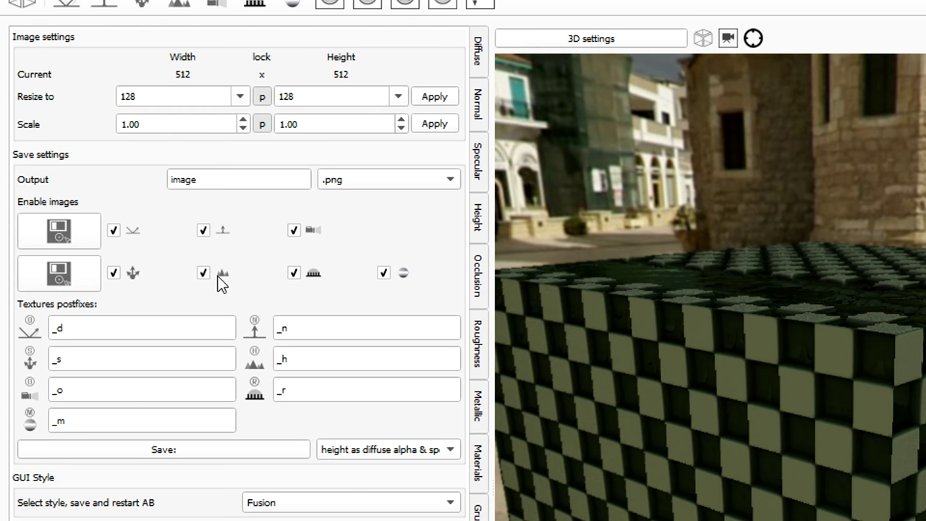
{"action": "left_click", "coordinate": [113, 230]}
{"action": "left_click", "coordinate": [113, 273]}
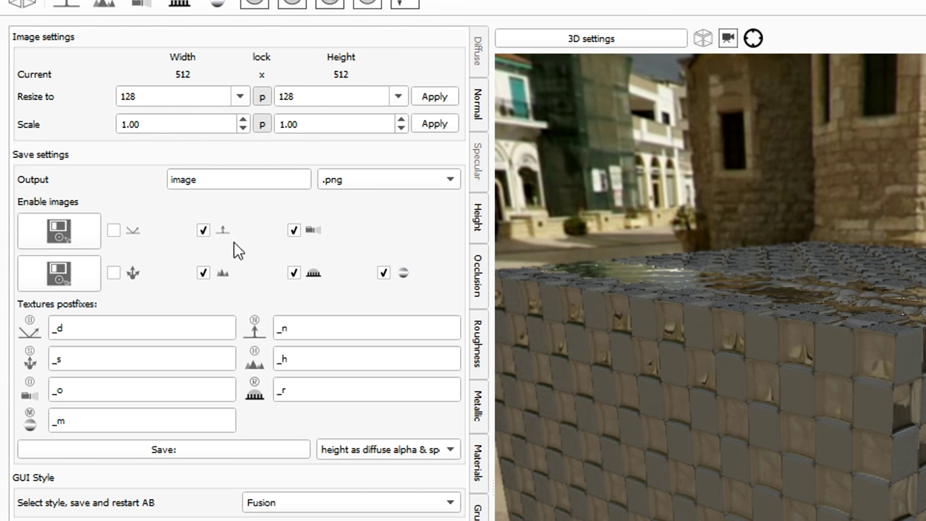
{"action": "left_click", "coordinate": [294, 230]}
{"action": "left_click", "coordinate": [294, 273]}
{"action": "left_click", "coordinate": [383, 273]}
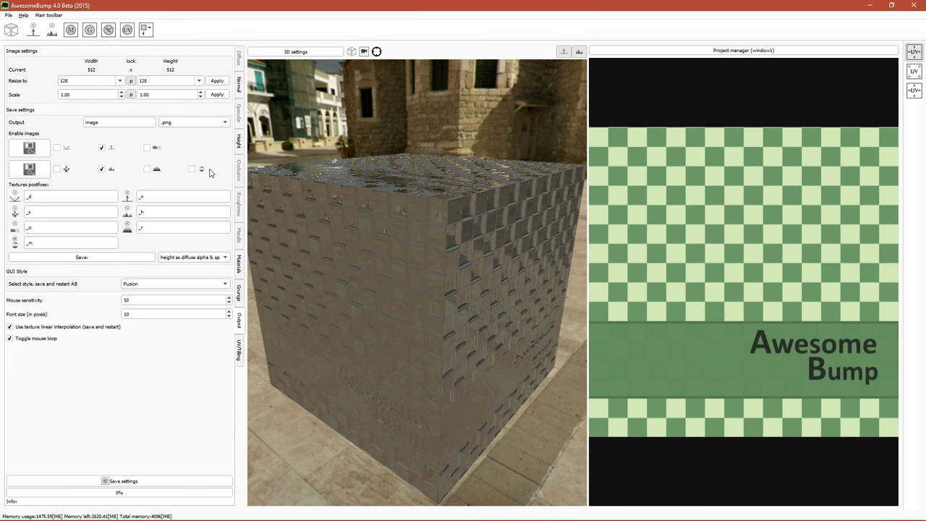
Load pavement_street_large_used_Normal.png as the normal map and inspect it on the 3D cube.
{"action": "left_click", "coordinate": [239, 86]}
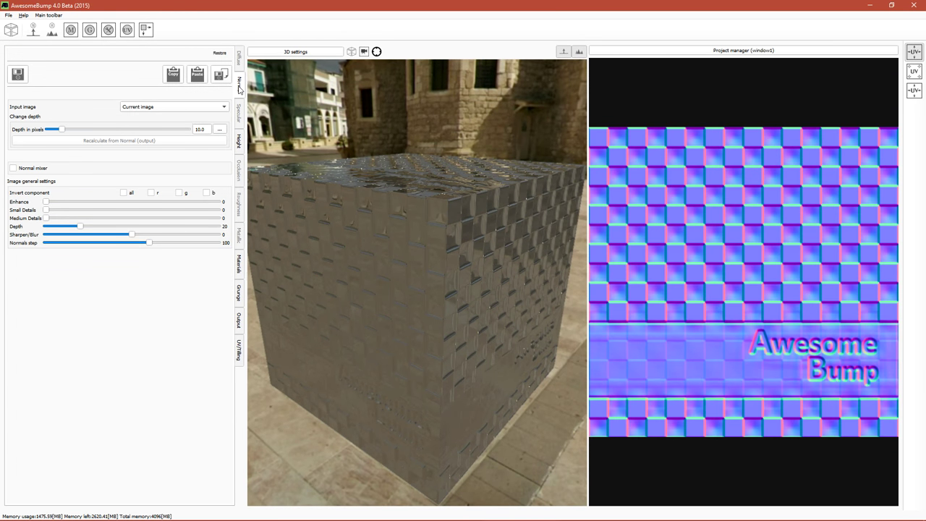
{"action": "left_click", "coordinate": [25, 77]}
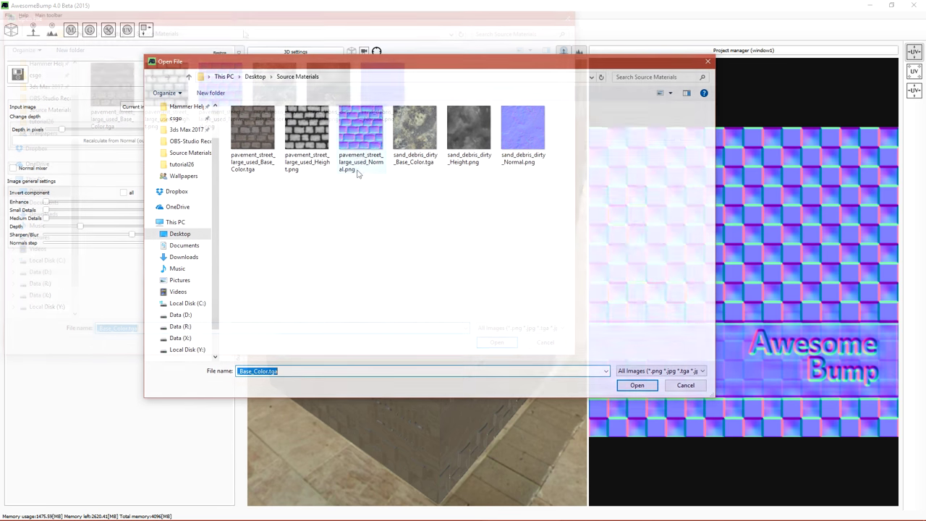
{"action": "double_click", "coordinate": [356, 127]}
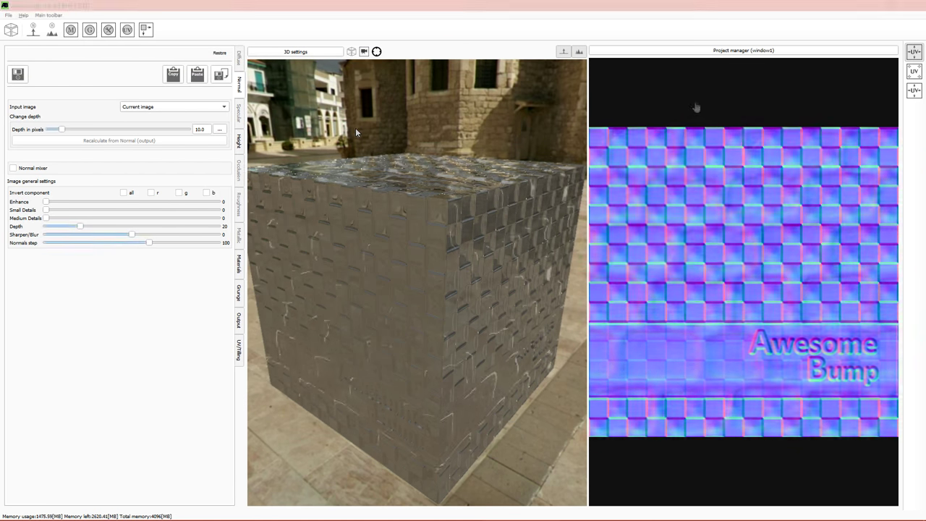
{"action": "left_click_drag", "start_coordinate": [445, 224], "coordinate": [428, 242]}
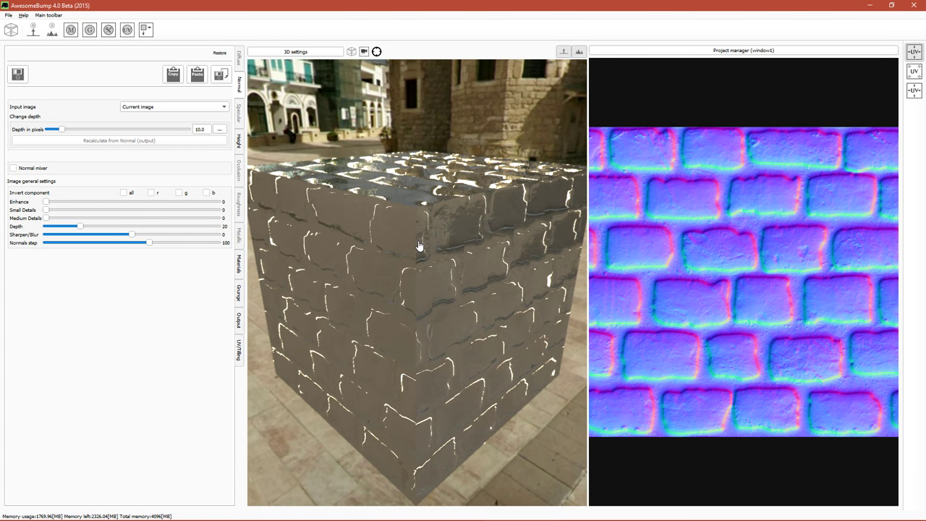
Recalculate the height map from the normal map and compare it with pavement_street_large_used_Height.png in the Source Materials folder.
{"action": "left_click", "coordinate": [243, 146]}
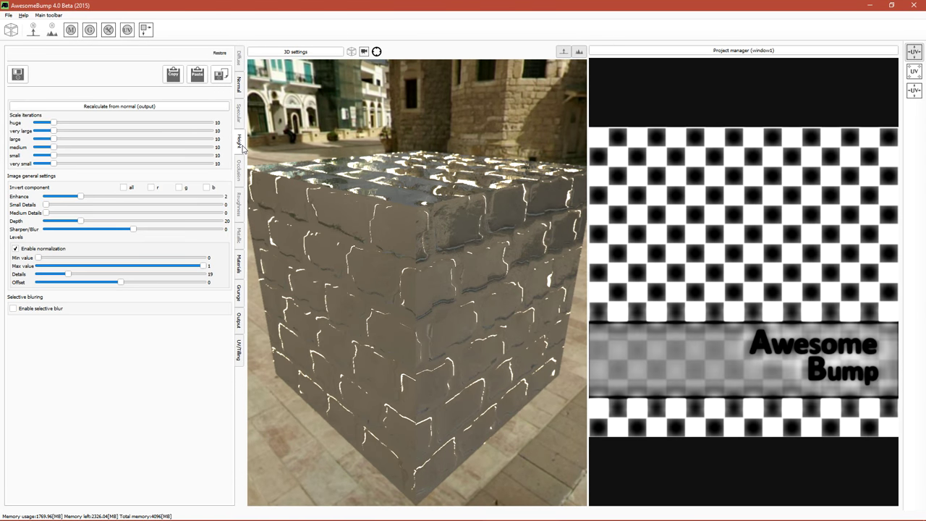
{"action": "left_click", "coordinate": [115, 106]}
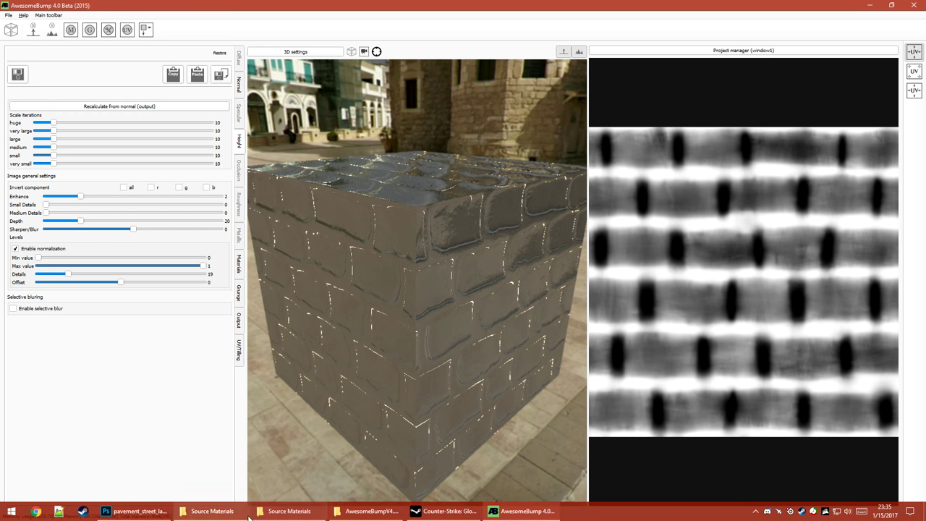
{"action": "left_click", "coordinate": [282, 512]}
{"action": "left_click_drag", "start_coordinate": [553, 116], "coordinate": [451, 85]}
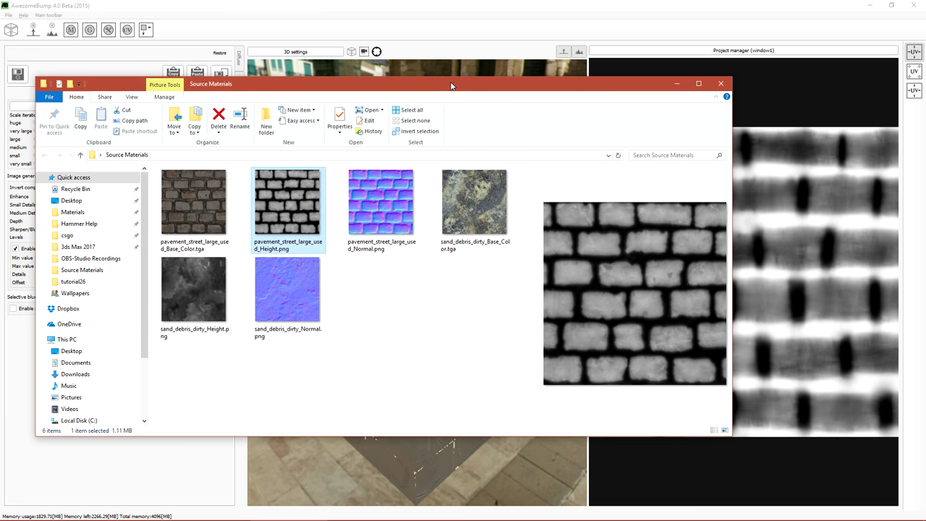
{"action": "left_click_drag", "start_coordinate": [734, 237], "coordinate": [772, 73]}
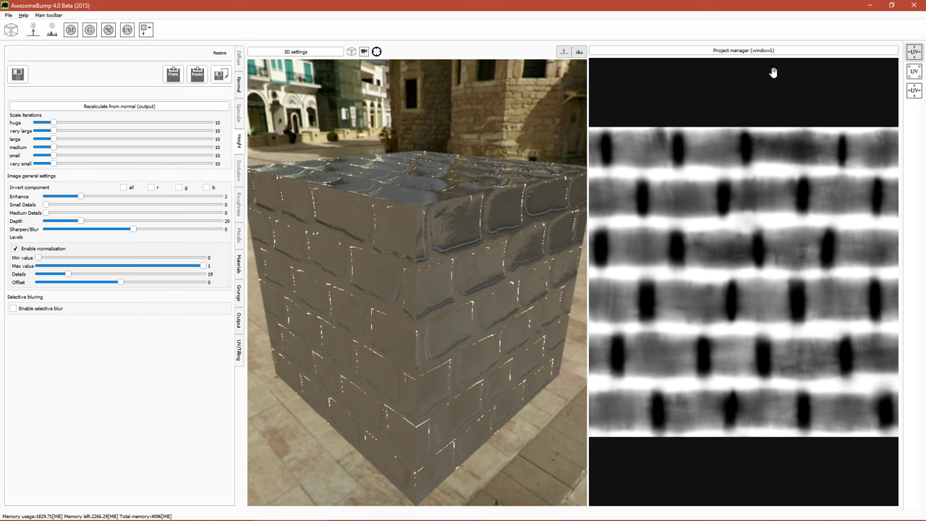
Invert the normal map's green component and recalculate the height map from it.
{"action": "left_click", "coordinate": [242, 87]}
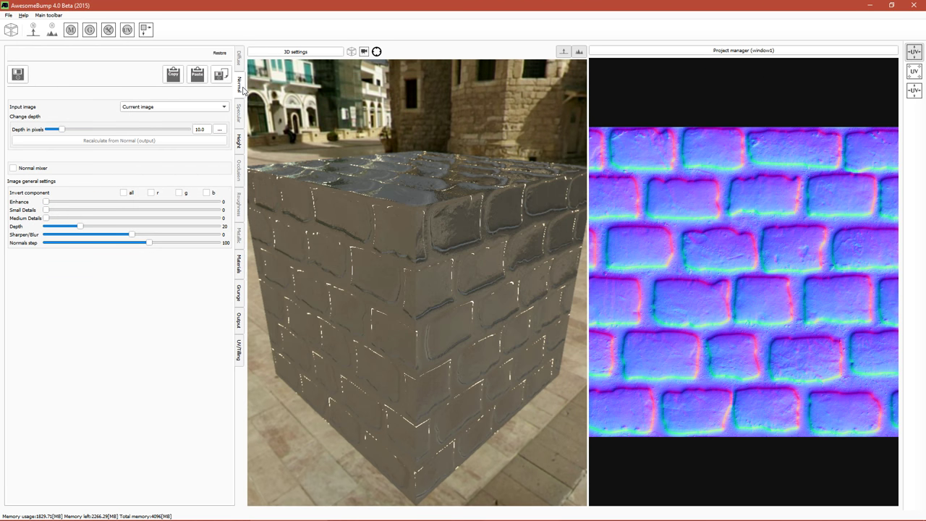
{"action": "left_click", "coordinate": [179, 193]}
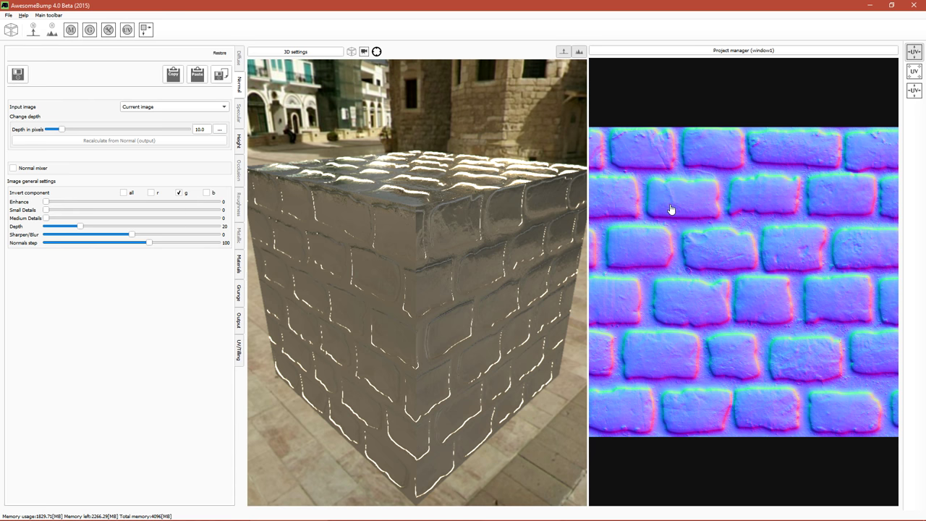
{"action": "left_click", "coordinate": [241, 143]}
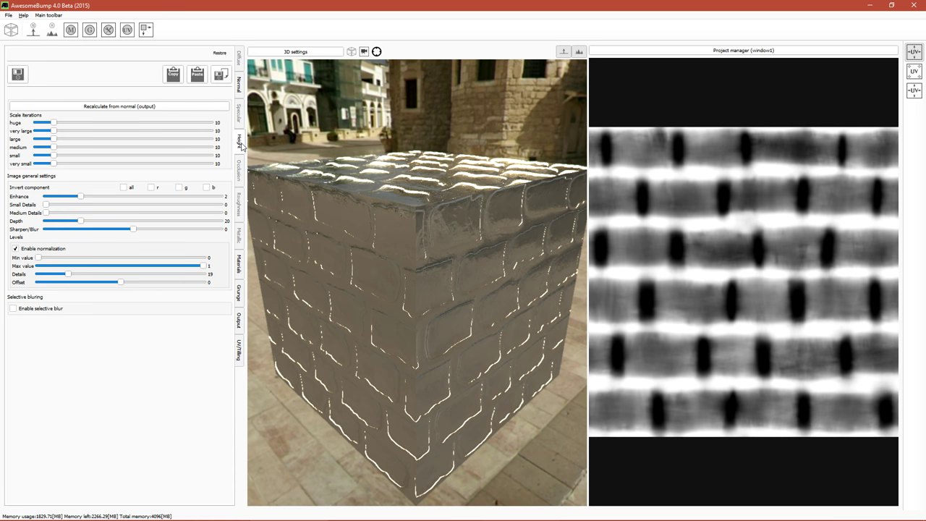
{"action": "left_click", "coordinate": [143, 108]}
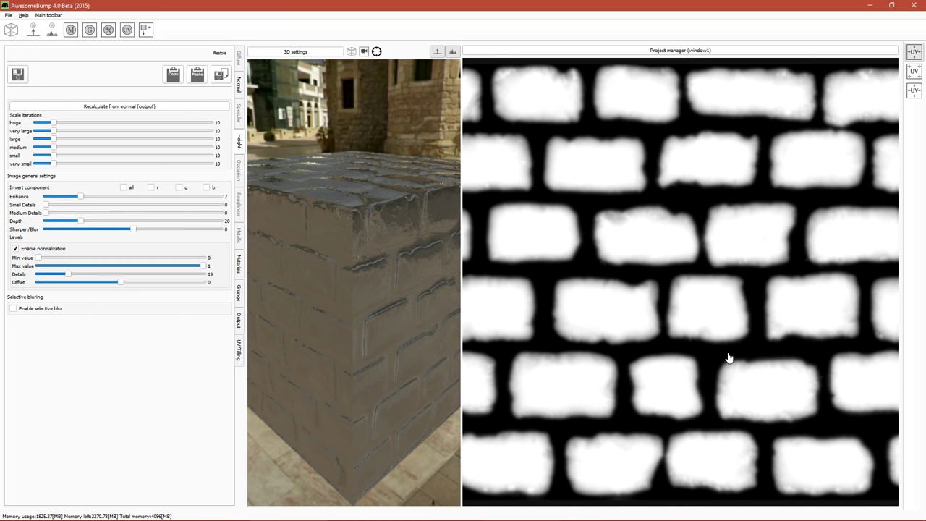
Set the height map's Enhance to 0, Small Details to 24, Medium Details to 36, Depth to 61 and Sharpen/Blur to 14.
{"action": "left_click_drag", "start_coordinate": [75, 200], "coordinate": [126, 213]}
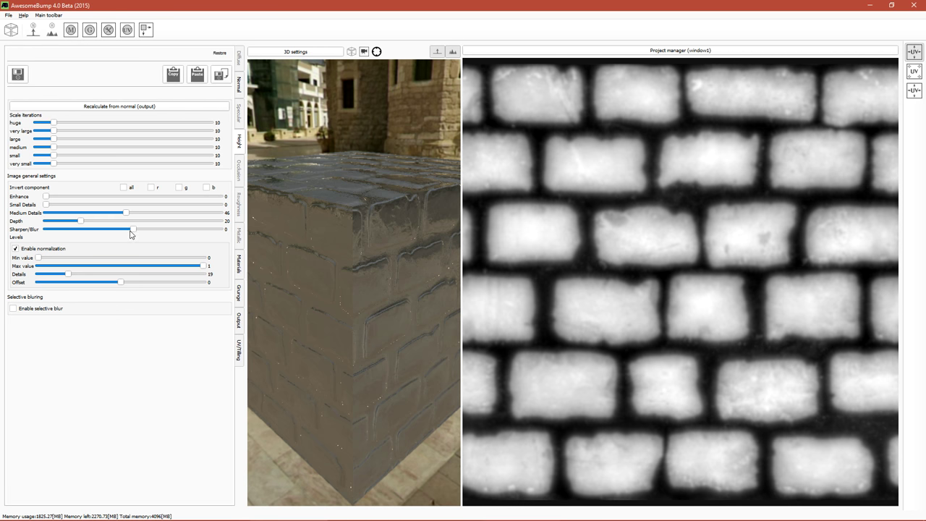
{"action": "left_click_drag", "start_coordinate": [132, 229], "coordinate": [207, 234]}
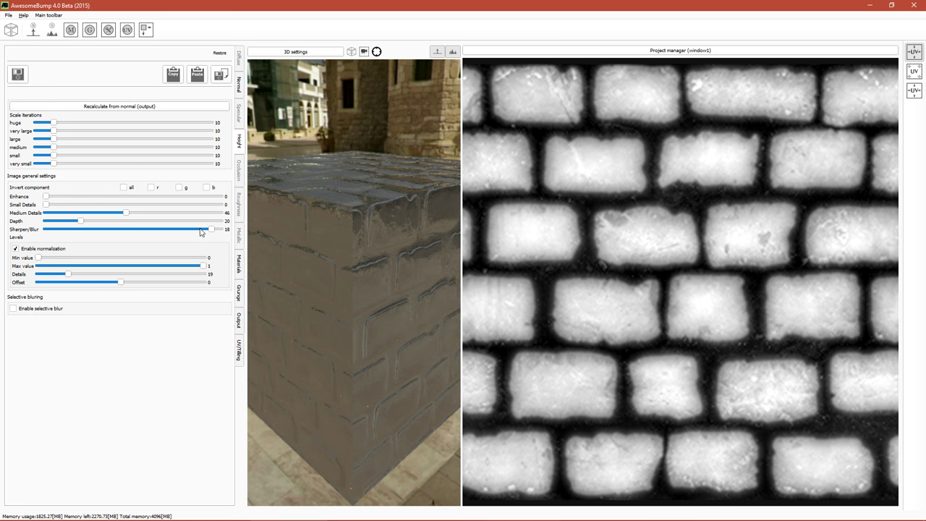
{"action": "left_click_drag", "start_coordinate": [206, 231], "coordinate": [194, 231]}
{"action": "left_click_drag", "start_coordinate": [80, 221], "coordinate": [109, 213]}
{"action": "mouse_move", "coordinate": [49, 206]}
{"action": "left_mouse_down"}
{"action": "mouse_move", "coordinate": [151, 206]}
{"action": "mouse_move", "coordinate": [48, 201]}
{"action": "left_mouse_up"}
Adjust the height map's levels to Details 1 and Offset 6.
{"action": "mouse_move", "coordinate": [203, 266]}
{"action": "left_mouse_down"}
{"action": "mouse_move", "coordinate": [240, 270]}
{"action": "mouse_move", "coordinate": [203, 266]}
{"action": "left_mouse_up"}
{"action": "left_click_drag", "start_coordinate": [68, 275], "coordinate": [39, 274]}
{"action": "mouse_move", "coordinate": [122, 283]}
{"action": "left_mouse_down"}
{"action": "mouse_move", "coordinate": [147, 283]}
{"action": "mouse_move", "coordinate": [125, 283]}
{"action": "left_mouse_up"}
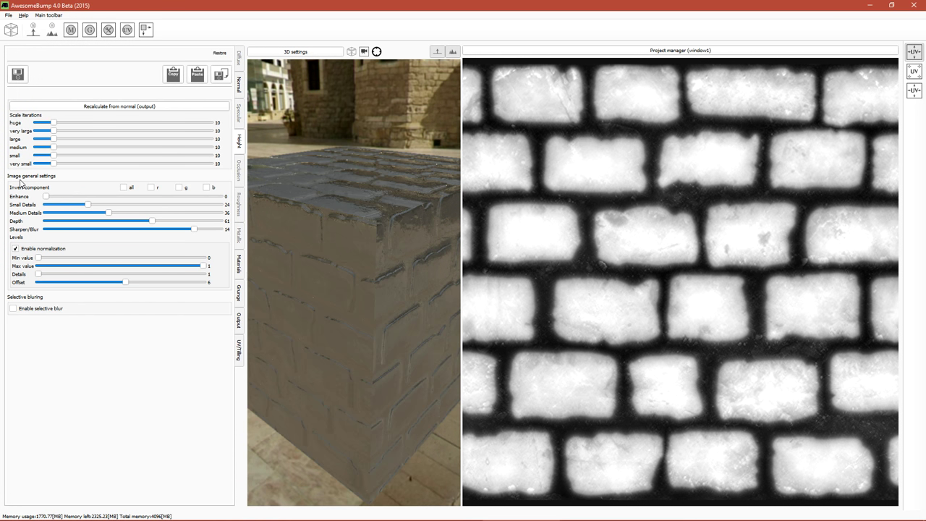
Export all texture maps as PNG files to the Desktop folder.
{"action": "left_click", "coordinate": [238, 323]}
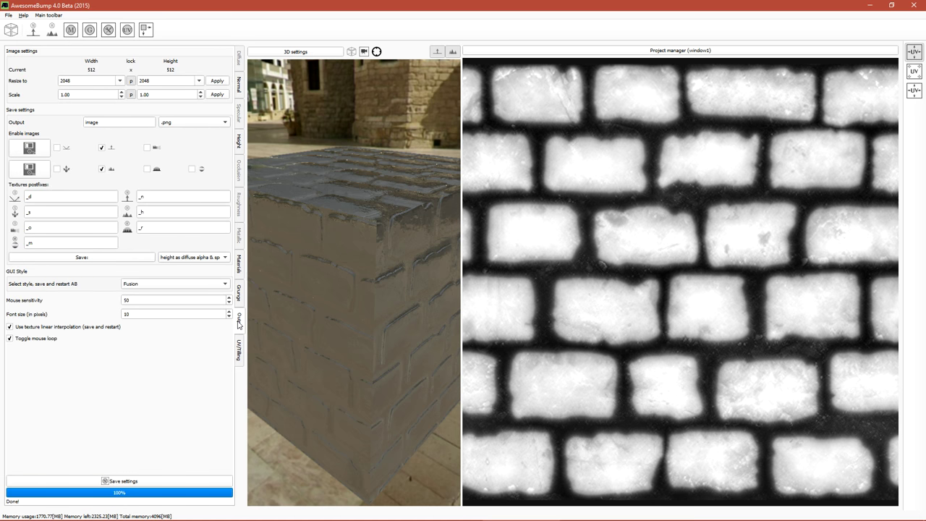
{"action": "left_click", "coordinate": [42, 172]}
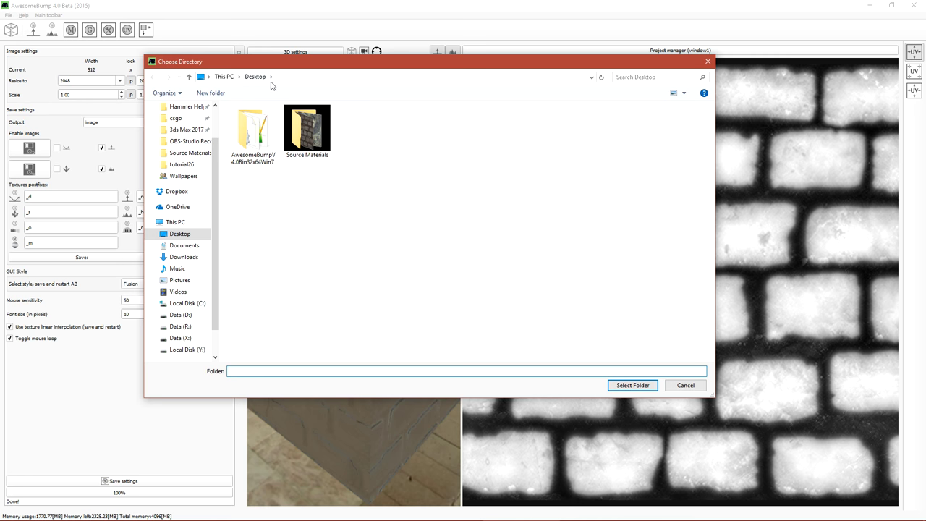
{"action": "left_click", "coordinate": [632, 388]}
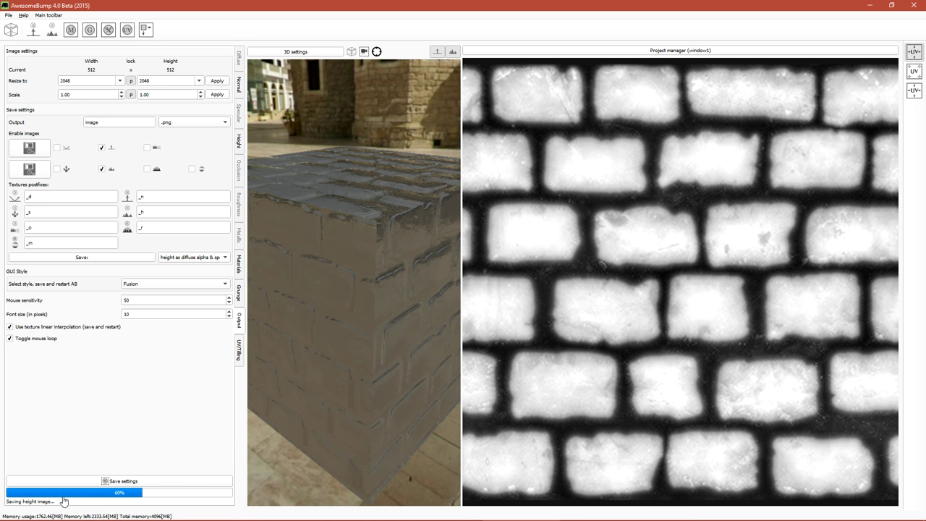
Minimize AwesomeBump and select the exported height image image_h.png on the desktop.
{"action": "left_click", "coordinate": [870, 5]}
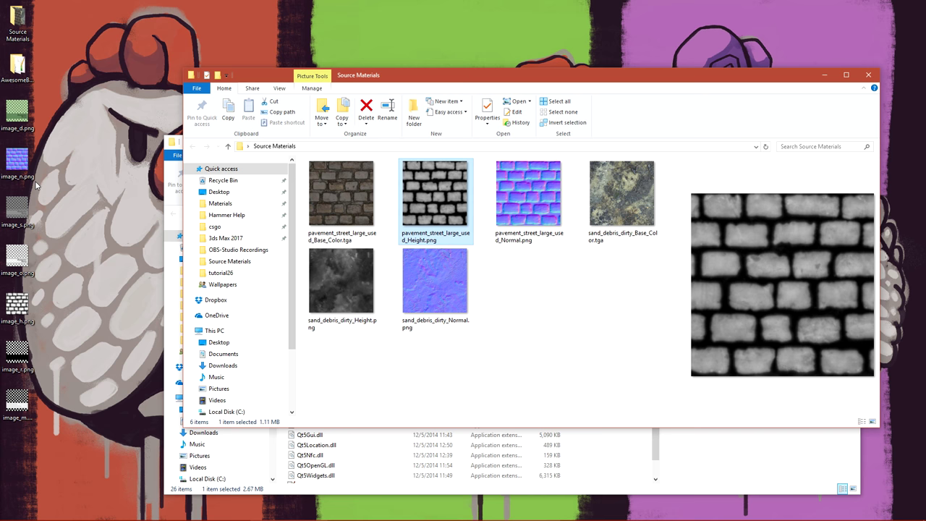
{"action": "left_click", "coordinate": [112, 287]}
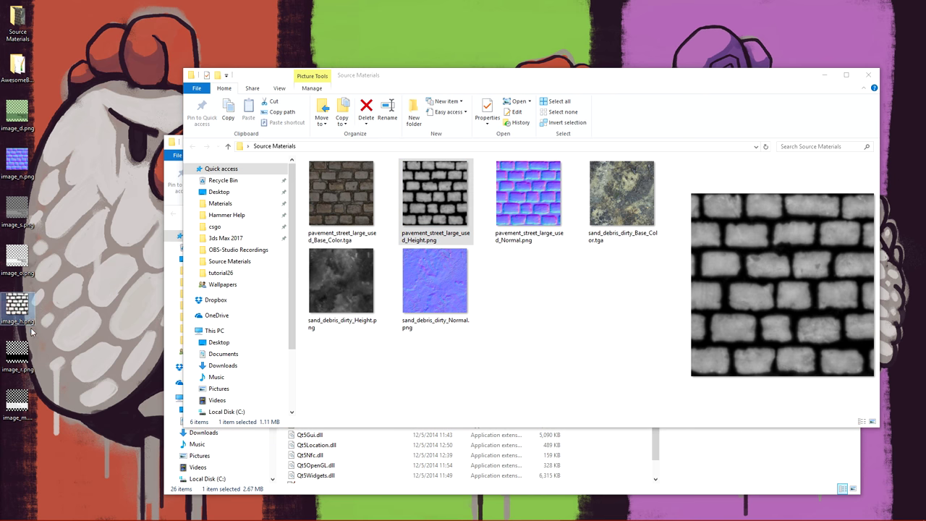
{"action": "left_click_drag", "start_coordinate": [29, 308], "coordinate": [137, 212]}
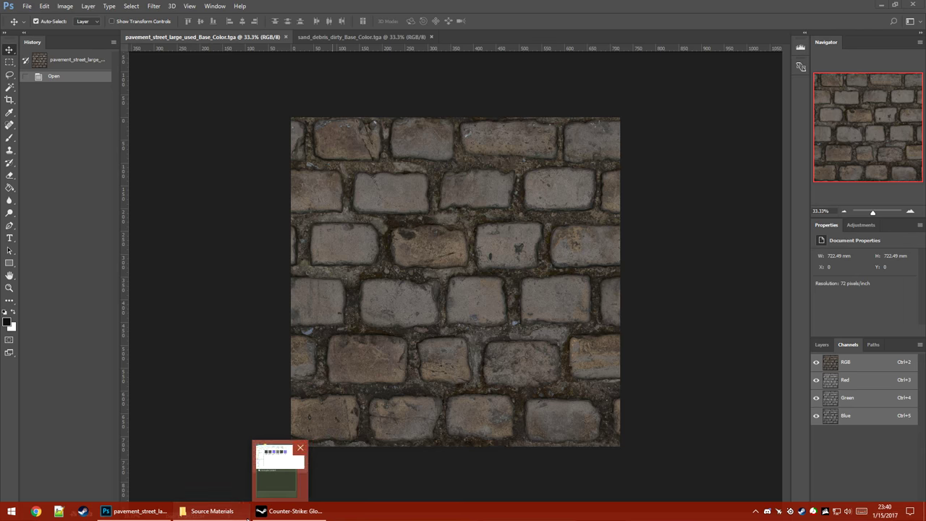
Open pavement_street_large_used_Height.png from the Source Materials folder as a new Photoshop document and convert it to RGB Color.
{"action": "left_click", "coordinate": [212, 511]}
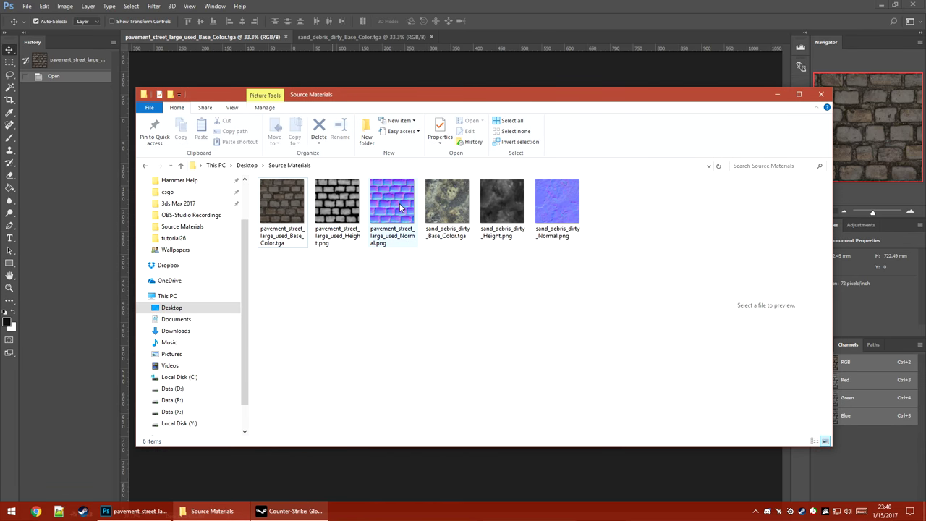
{"action": "left_click_drag", "start_coordinate": [337, 203], "coordinate": [500, 34]}
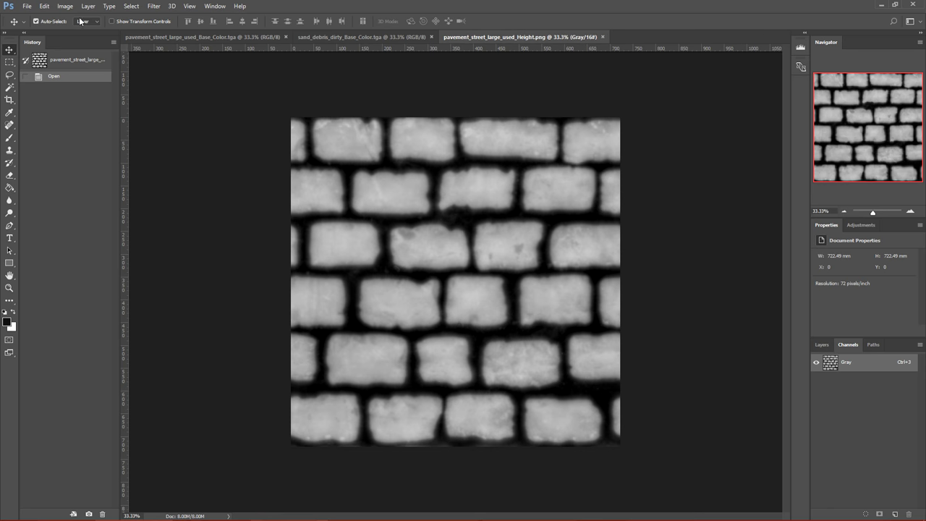
{"action": "left_click", "coordinate": [65, 6]}
{"action": "mouse_move", "coordinate": [72, 16]}
{"action": "left_click", "coordinate": [192, 47]}
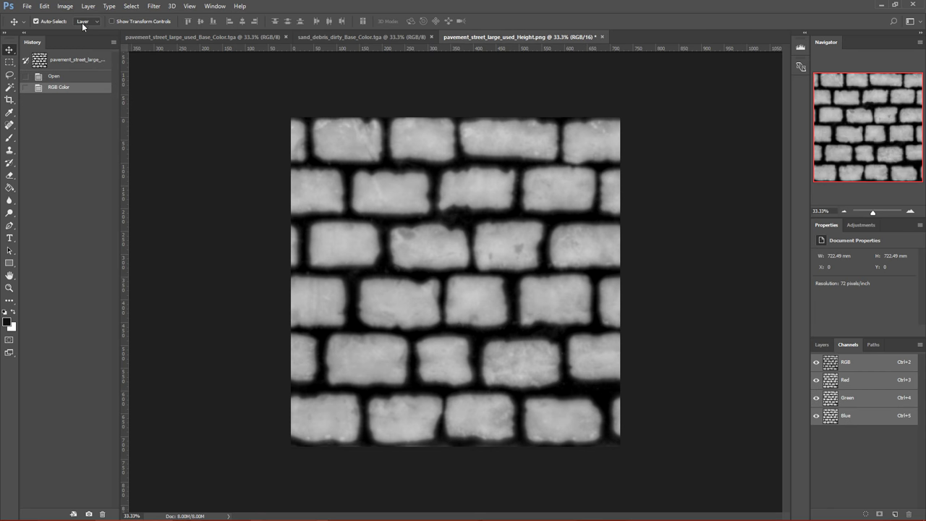
Convert the pavement height map to 8 Bits/Channel and turn its background into an editable layer.
{"action": "left_click", "coordinate": [65, 6]}
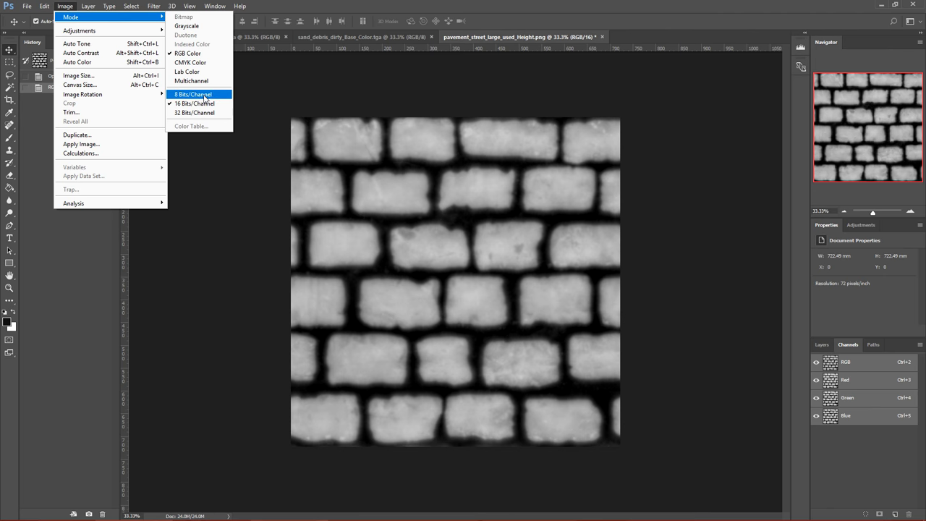
{"action": "left_click", "coordinate": [205, 99]}
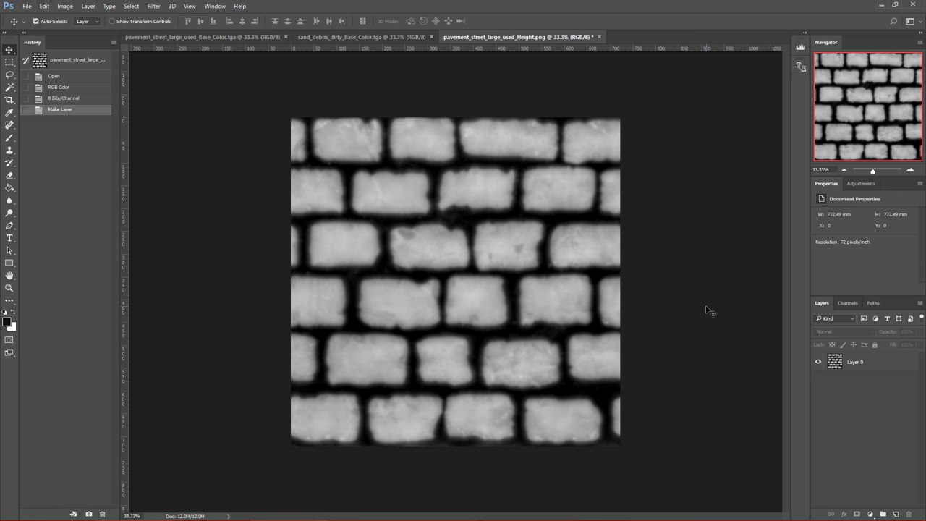
{"action": "left_click", "coordinate": [849, 304]}
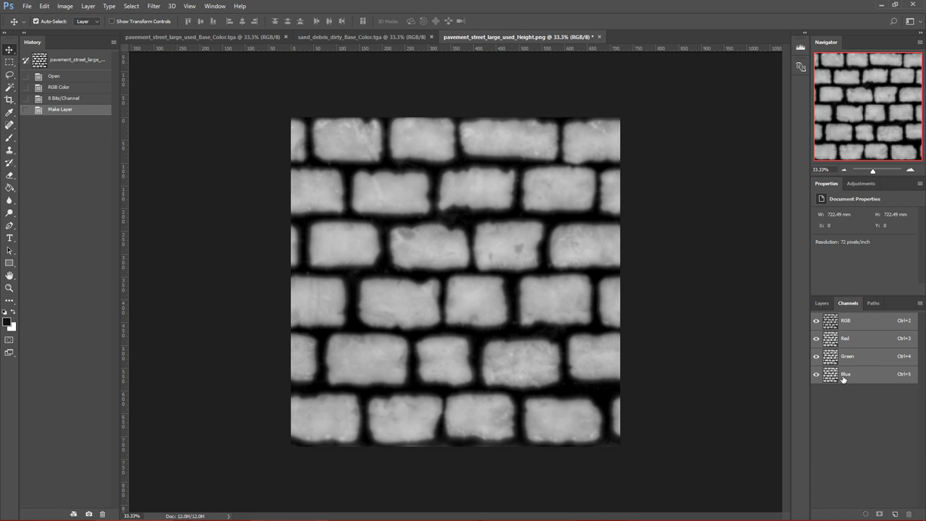
{"action": "left_click", "coordinate": [823, 304]}
Place sand_debris_dirty_Height.png from the Source Materials folder as a new layer in the pavement height document.
{"action": "left_click", "coordinate": [359, 36]}
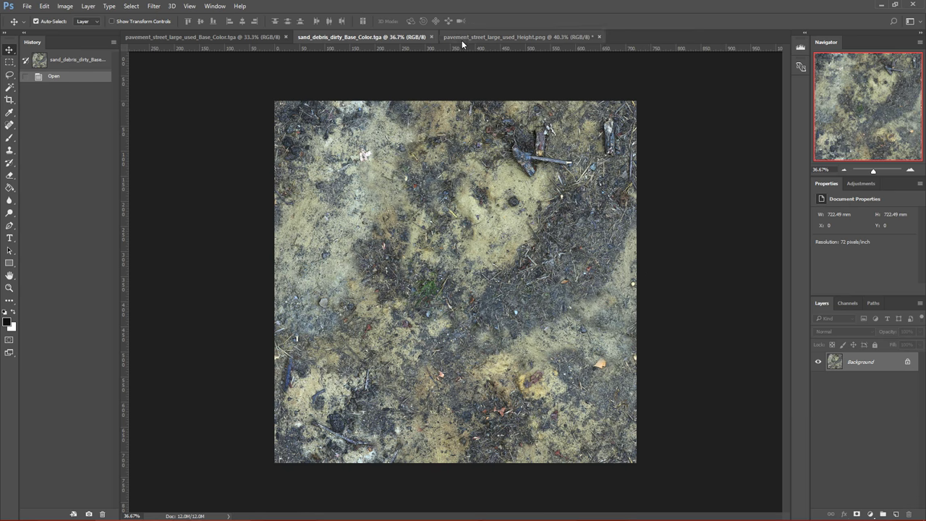
{"action": "left_click", "coordinate": [517, 36]}
{"action": "left_click", "coordinate": [210, 511]}
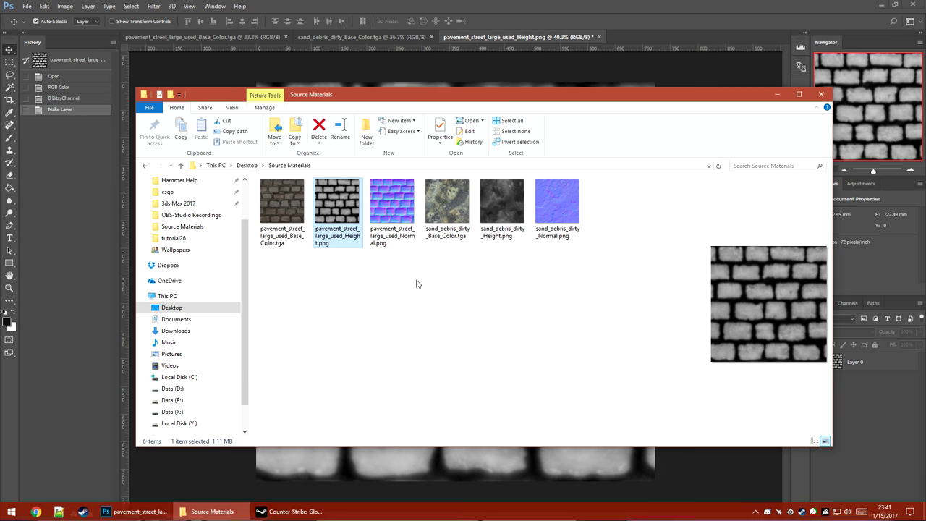
{"action": "left_click_drag", "start_coordinate": [502, 206], "coordinate": [471, 439]}
{"action": "key", "text": "Return"}
Try out blend modes on the sand_debris_dirty_Height layer and settle on Lighten.
{"action": "left_click", "coordinate": [863, 330]}
{"action": "left_click", "coordinate": [864, 330]}
{"action": "scroll", "coordinate": [863, 330], "scroll_direction": "down", "scroll_amount": 3}
{"action": "scroll", "coordinate": [863, 330], "scroll_direction": "down", "scroll_amount": 2}
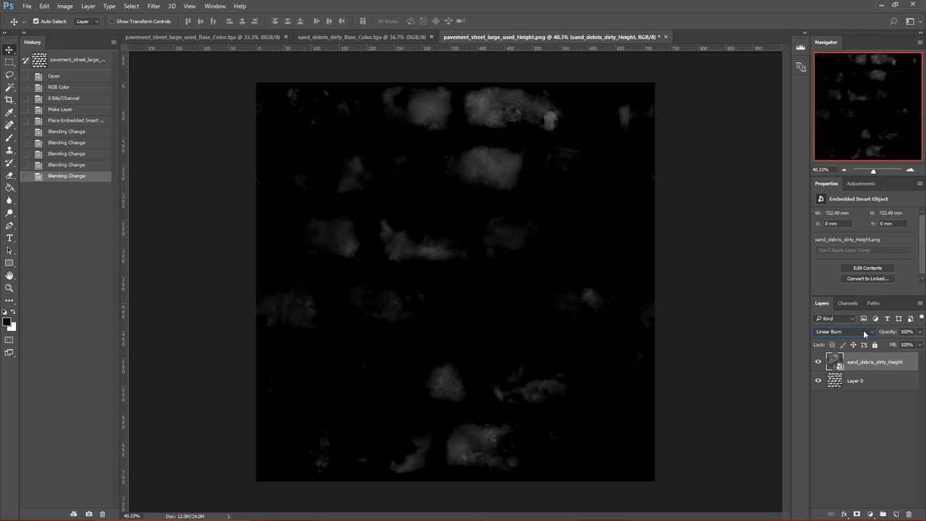
{"action": "scroll", "coordinate": [864, 330], "scroll_direction": "up", "scroll_amount": 3}
{"action": "scroll", "coordinate": [864, 330], "scroll_direction": "down", "scroll_amount": 6}
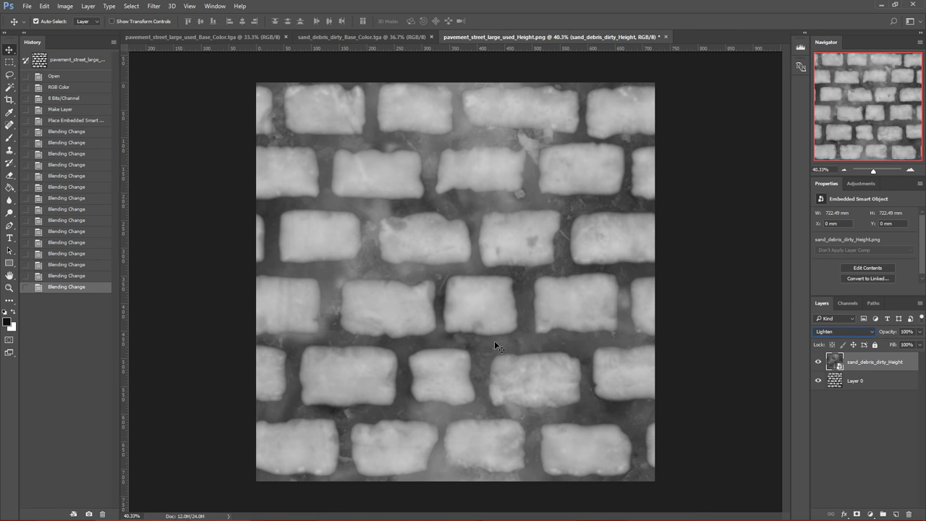
Reduce the sand height layer's opacity to 54% and toggle its visibility to compare the effect.
{"action": "left_click", "coordinate": [919, 332]}
{"action": "left_click_drag", "start_coordinate": [913, 345], "coordinate": [891, 347]}
{"action": "left_click", "coordinate": [884, 365], "text": "ctrl"}
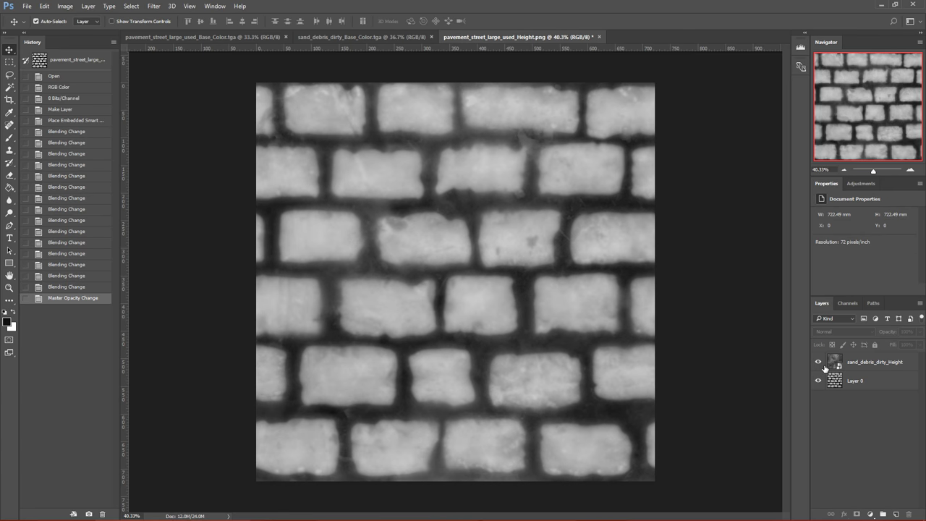
{"action": "left_click", "coordinate": [819, 362]}
{"action": "left_click", "coordinate": [818, 363]}
{"action": "left_click", "coordinate": [871, 362]}
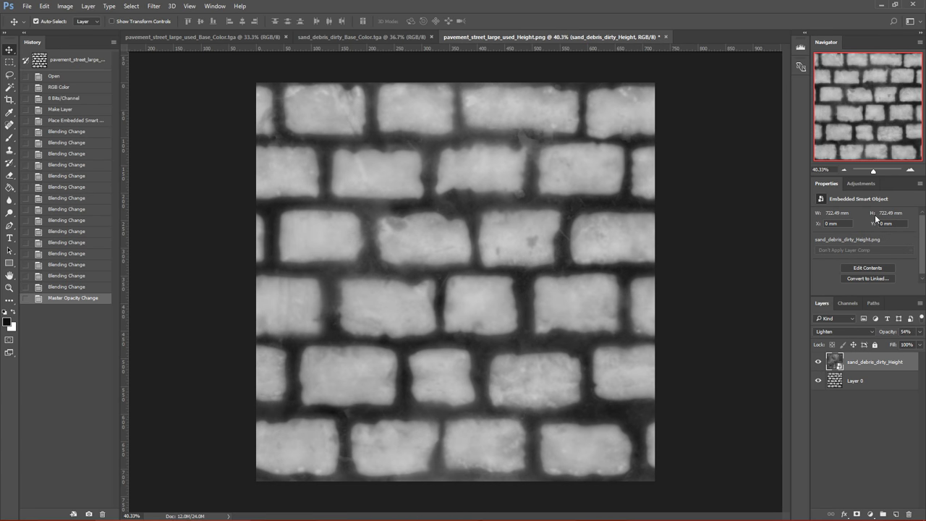
Add a Levels adjustment layer above the sand height layer and bring the black and white input points inward for stronger contrast.
{"action": "left_click", "coordinate": [869, 183]}
{"action": "left_click", "coordinate": [850, 205]}
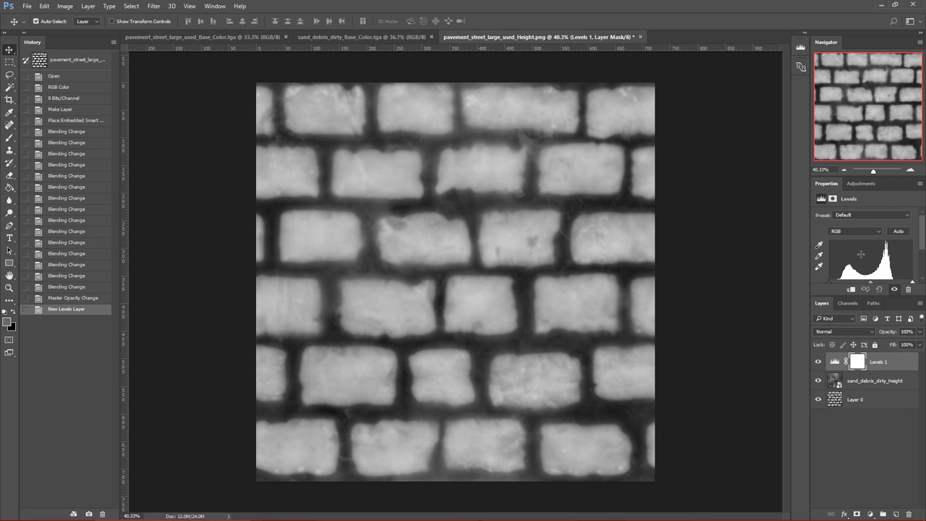
{"action": "left_click_drag", "start_coordinate": [828, 282], "coordinate": [838, 280]}
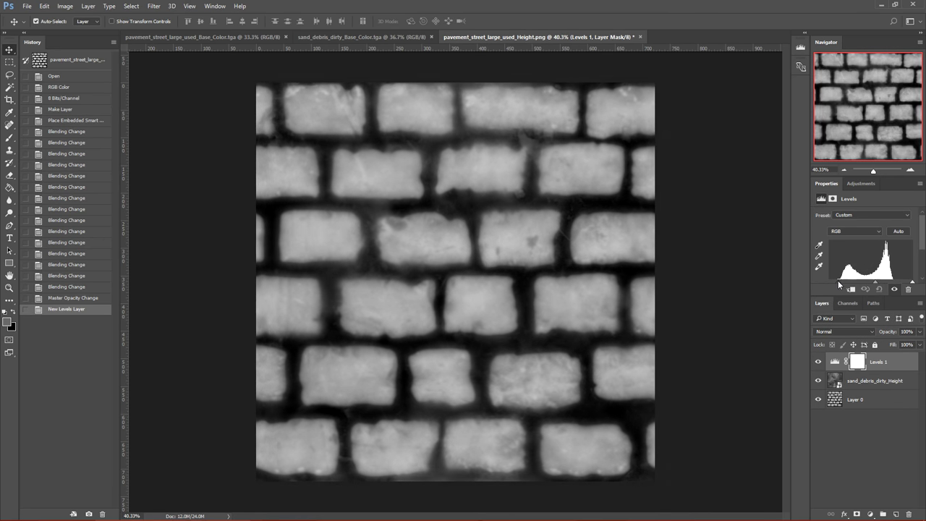
{"action": "left_click_drag", "start_coordinate": [915, 283], "coordinate": [867, 284]}
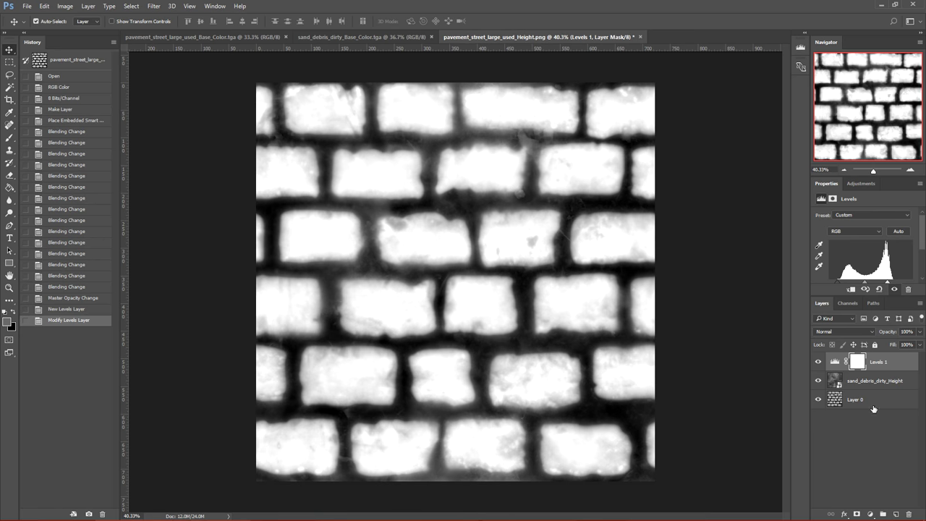
Flatten the image and convert the resulting background into an editable layer.
{"action": "right_click", "coordinate": [883, 364]}
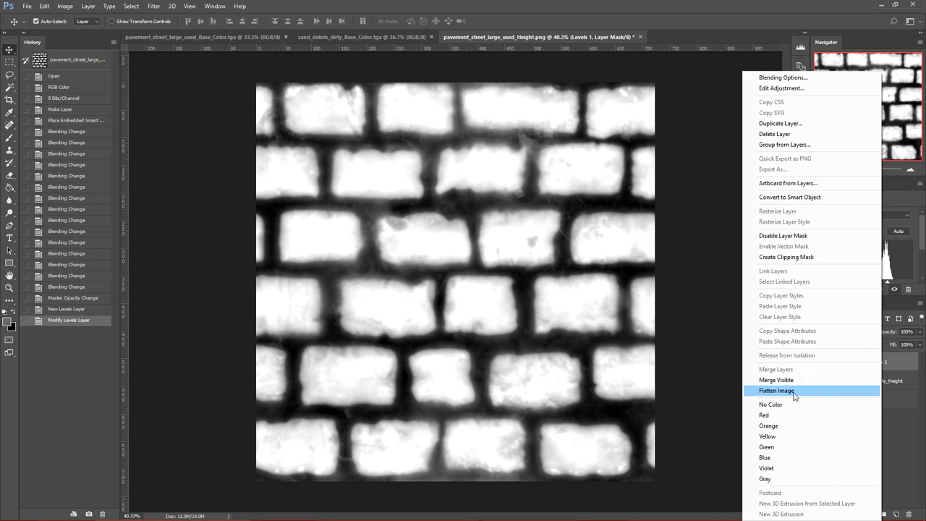
{"action": "left_click", "coordinate": [775, 390]}
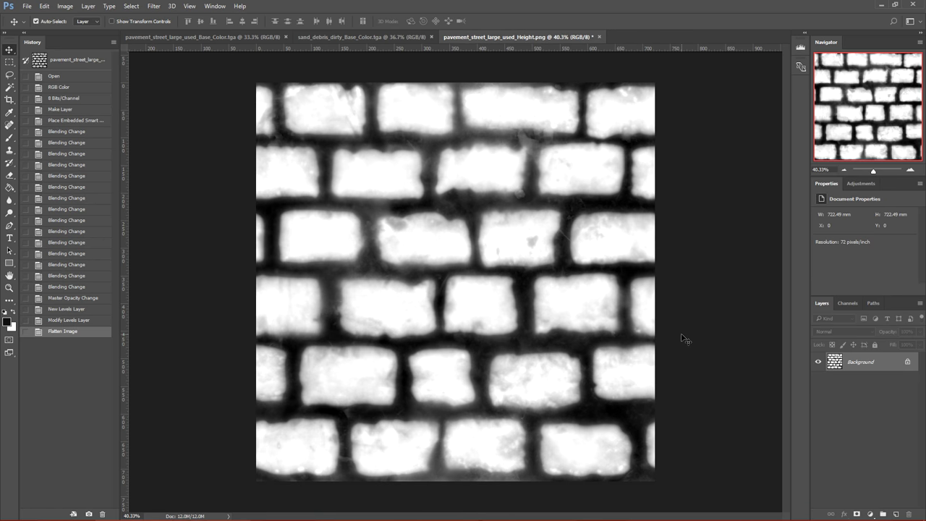
{"action": "double_click", "coordinate": [868, 362]}
{"action": "key", "text": "Return"}
Isolate the Blue channel, clear the whole canvas and fill it with black (000000) using the Paint Bucket.
{"action": "left_click", "coordinate": [851, 304]}
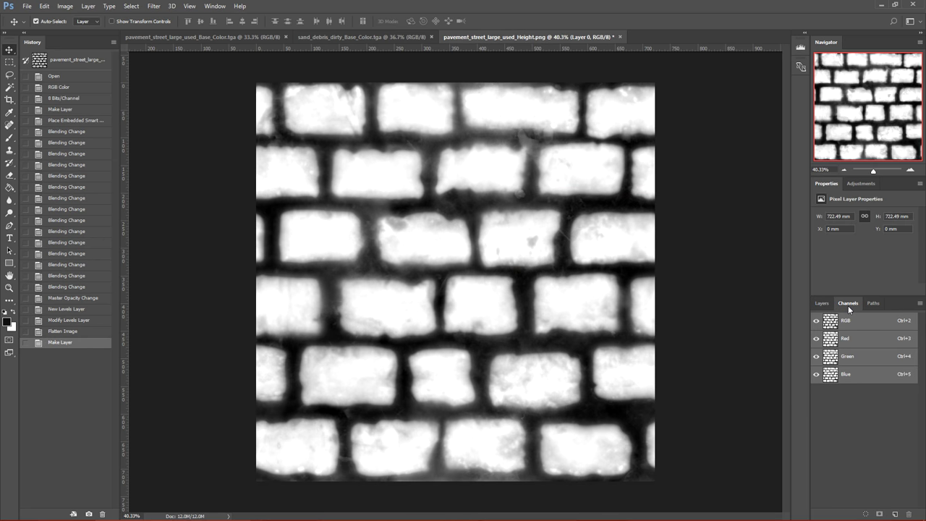
{"action": "left_click", "coordinate": [829, 378]}
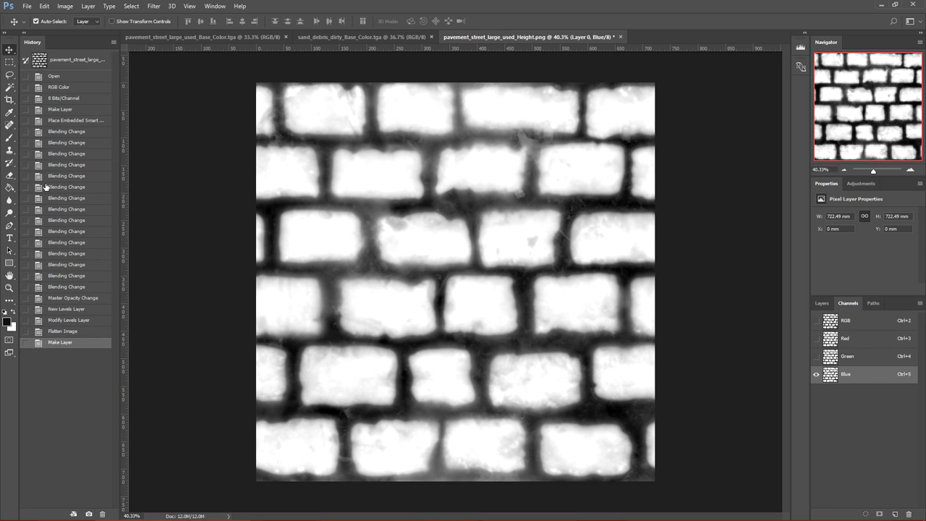
{"action": "key", "text": "ctrl+a"}
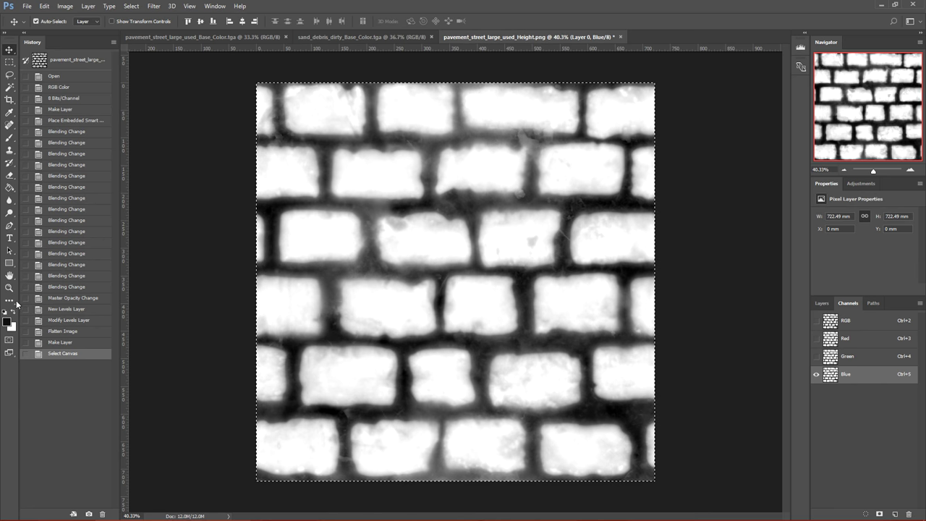
{"action": "key", "text": "Delete"}
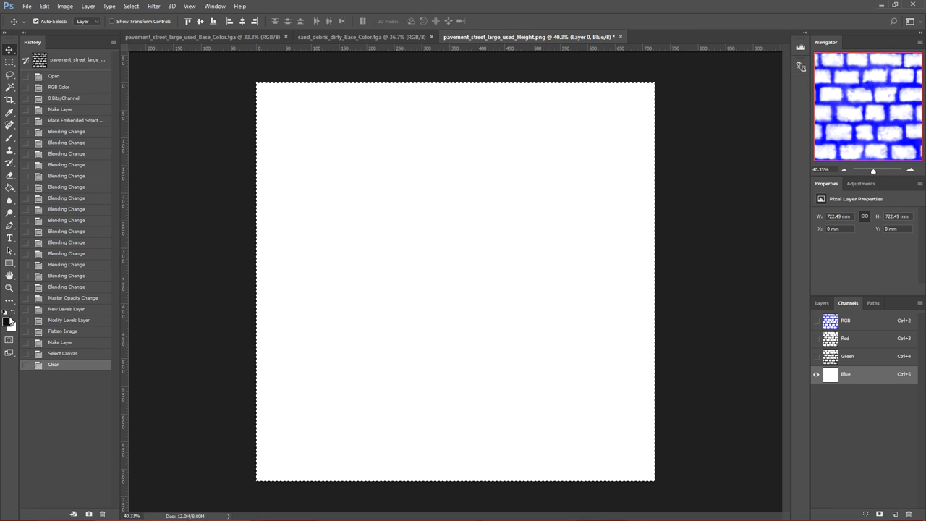
{"action": "left_click", "coordinate": [8, 320]}
{"action": "left_click", "coordinate": [495, 313]}
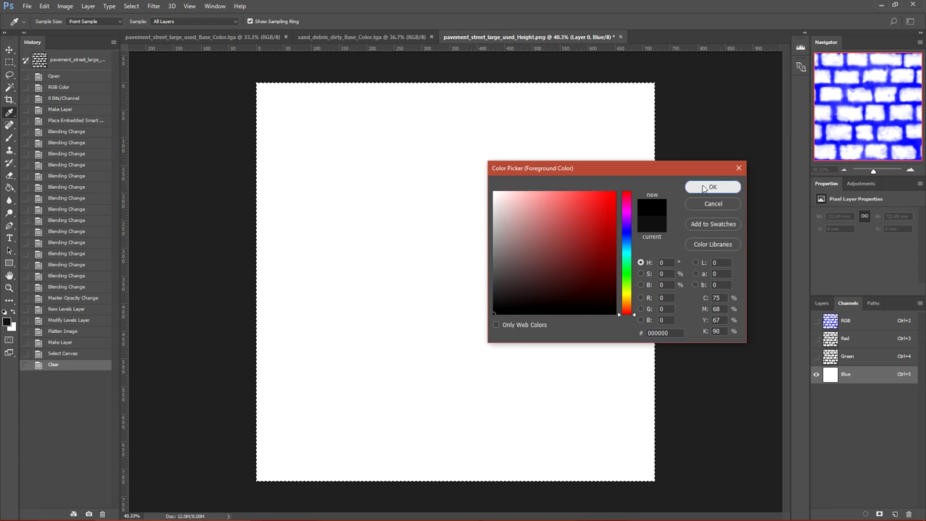
{"action": "left_click", "coordinate": [711, 188]}
{"action": "key", "text": "g"}
{"action": "left_click", "coordinate": [497, 224]}
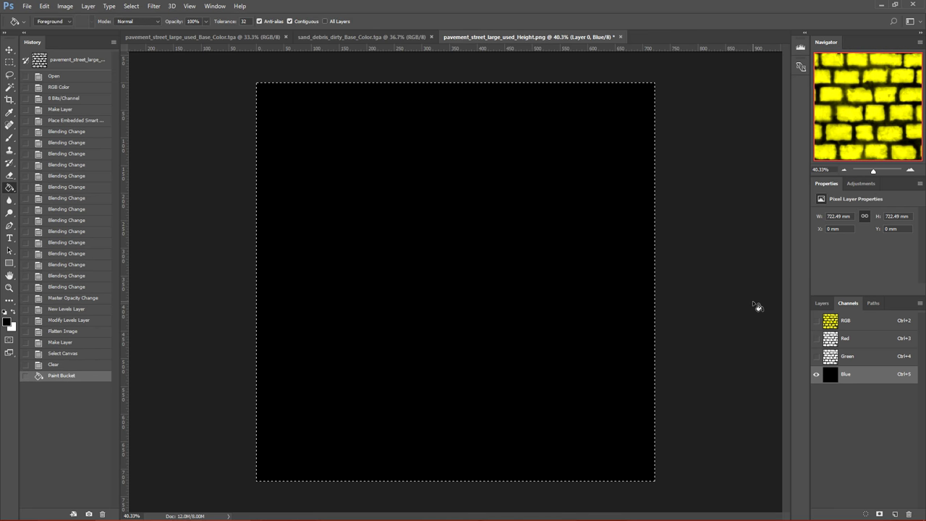
Clear the Red channel, fill it with black and deselect the canvas.
{"action": "left_click", "coordinate": [883, 344]}
{"action": "key", "text": "Delete"}
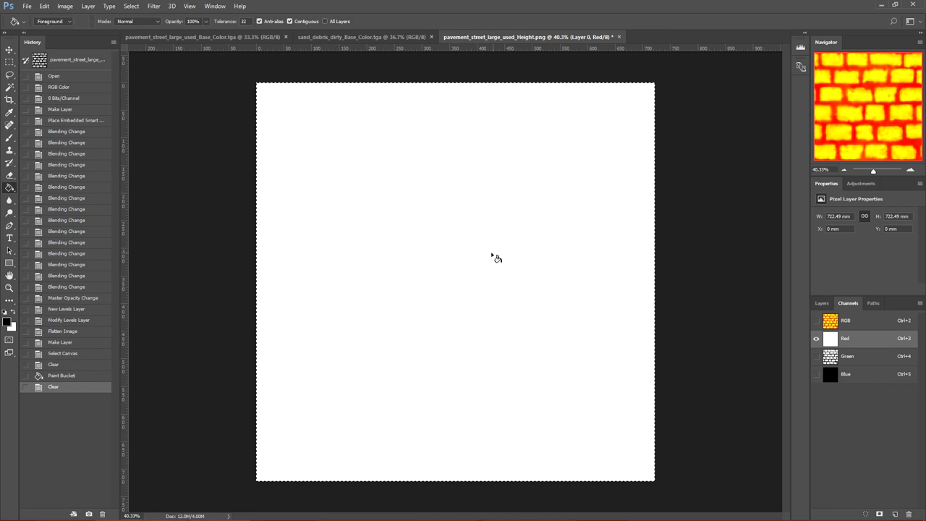
{"action": "left_click", "coordinate": [490, 255]}
{"action": "key", "text": "v"}
{"action": "key", "text": "ctrl+d"}
Turn on the RGB composite so that all channels of the height map are shown together.
{"action": "left_click", "coordinate": [816, 304]}
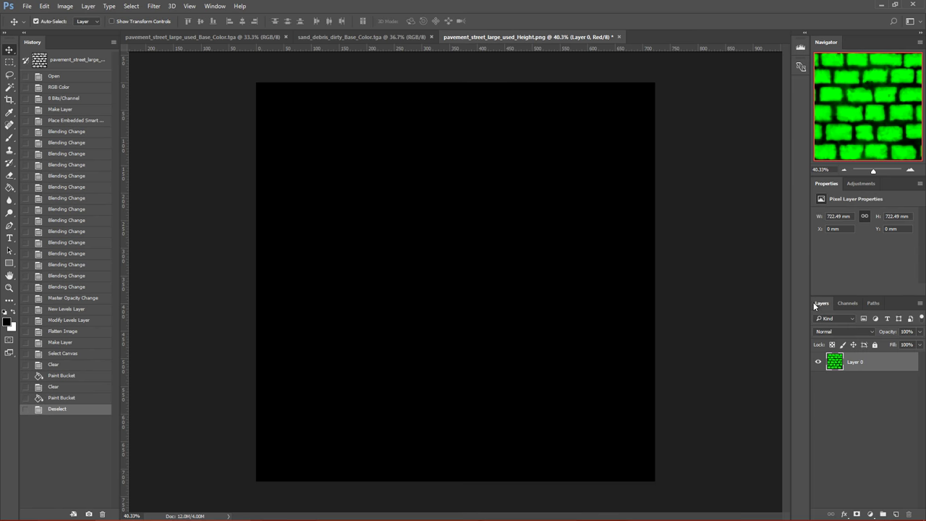
{"action": "left_click", "coordinate": [846, 305]}
{"action": "left_click", "coordinate": [817, 322]}
{"action": "left_click", "coordinate": [820, 303]}
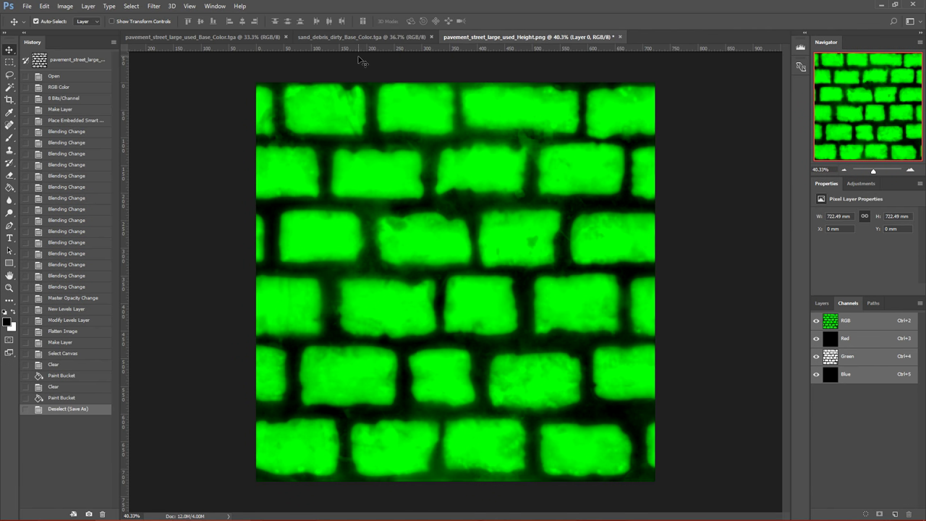
Resize the image to 1024 × 1024 pixels.
{"action": "key", "text": "ctrl+alt+i"}
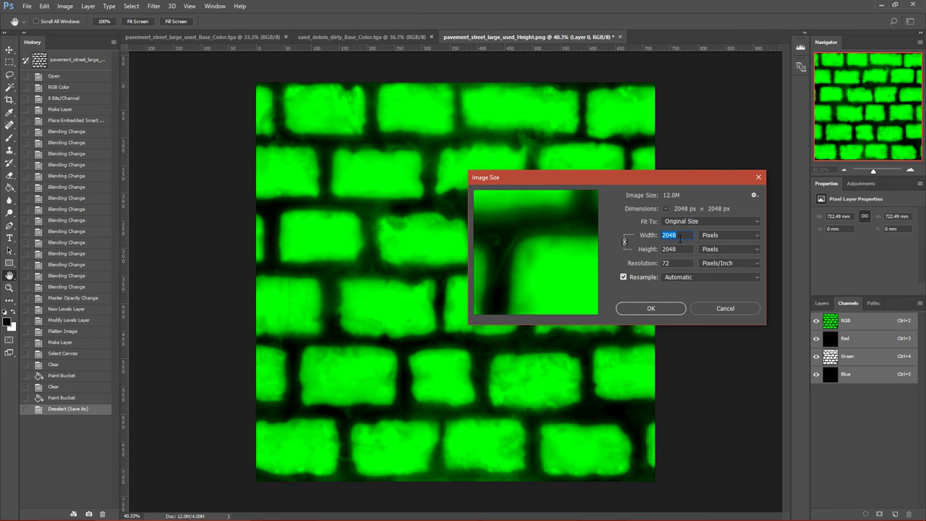
{"action": "type", "text": "1024"}
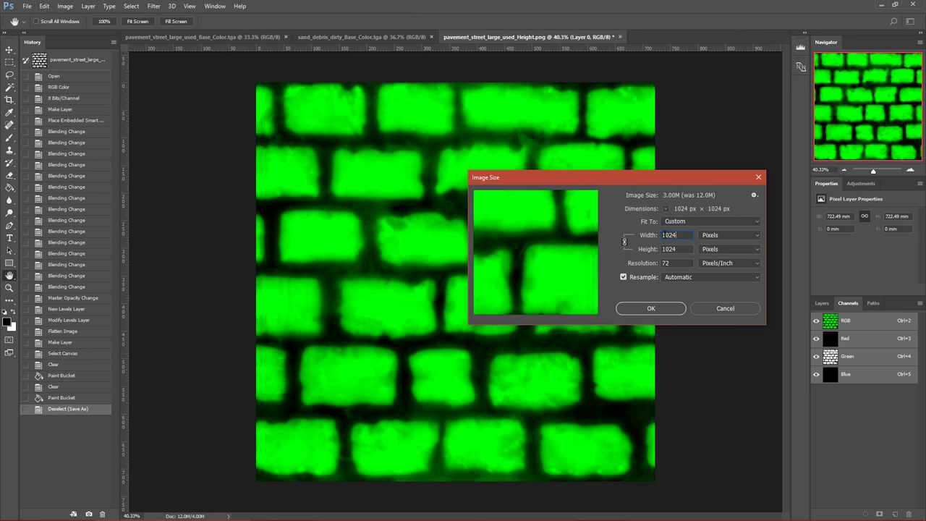
{"action": "left_click", "coordinate": [664, 310]}
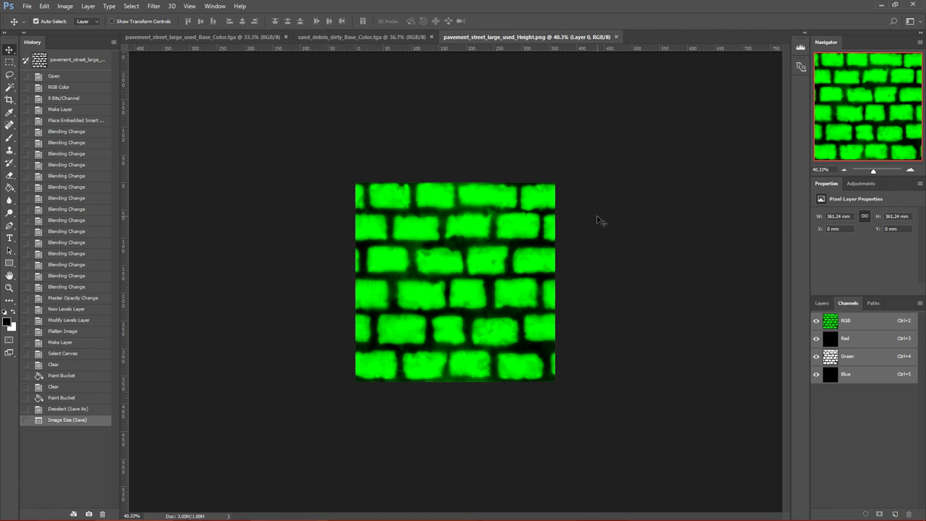
Save a PNG copy of the image as modulate_test.png in the Source Materials folder.
{"action": "key", "text": "ctrl+shift+s"}
{"action": "type", "text": "w"}
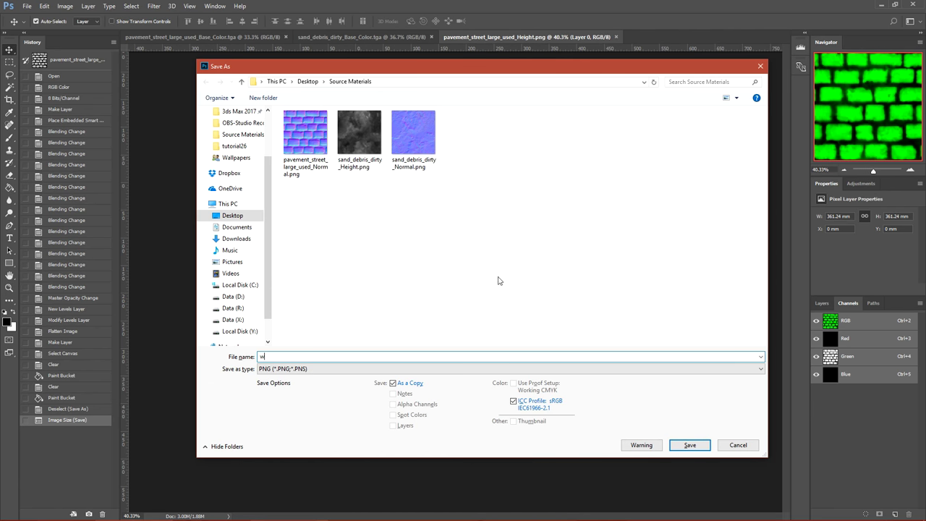
{"action": "left_click_drag", "start_coordinate": [318, 355], "coordinate": [231, 355]}
{"action": "type", "text": "modulate_map"}
{"action": "key", "text": "Return"}
{"action": "left_click", "coordinate": [646, 222]}
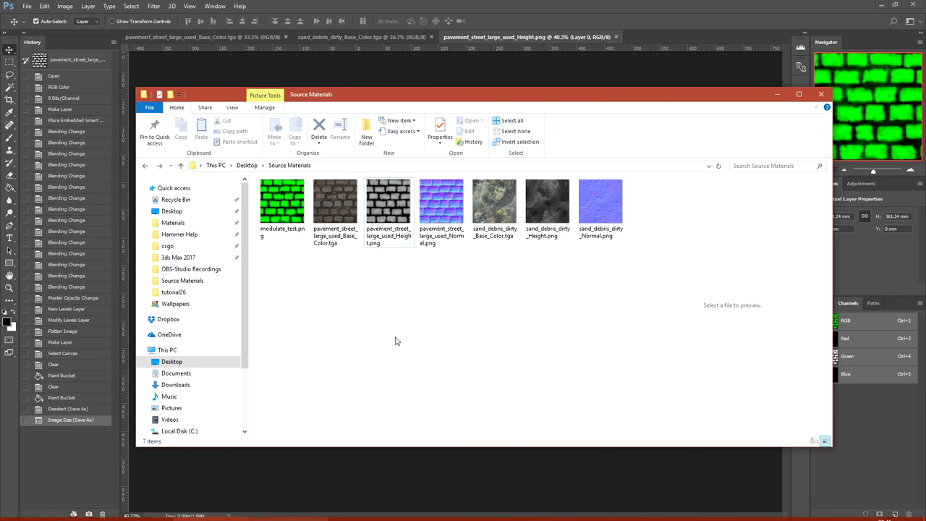
Preview the modulate, pavement and sand texture files in the Source Materials folder.
{"action": "left_click", "coordinate": [299, 213]}
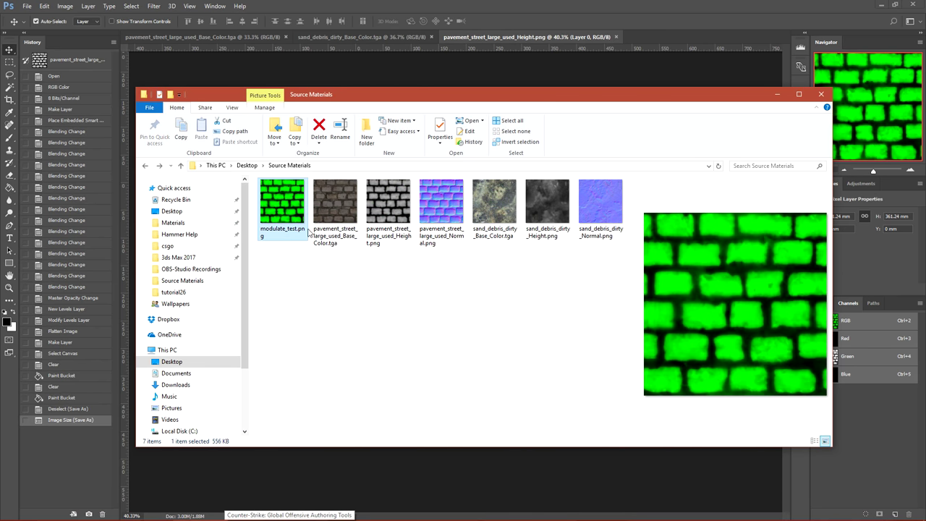
{"action": "left_click", "coordinate": [338, 200]}
{"action": "left_click", "coordinate": [452, 204]}
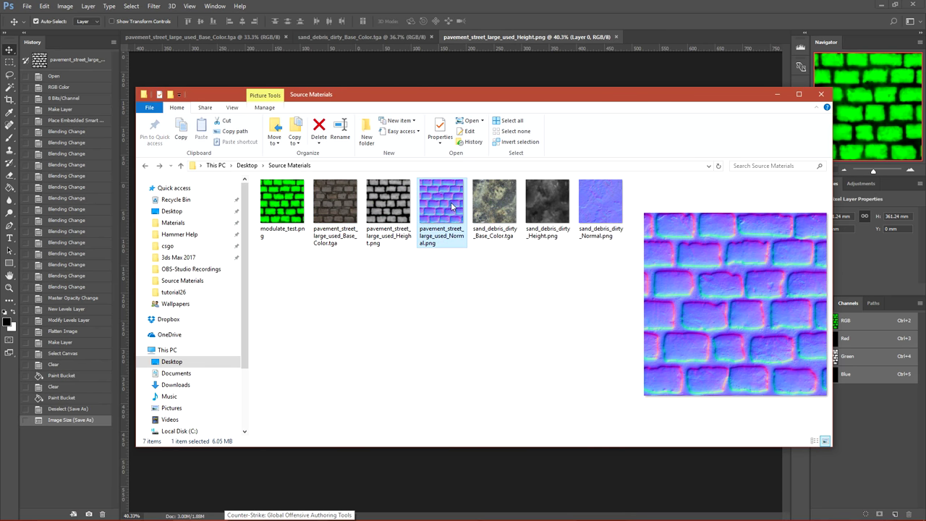
{"action": "left_click", "coordinate": [495, 217]}
{"action": "left_click", "coordinate": [601, 206]}
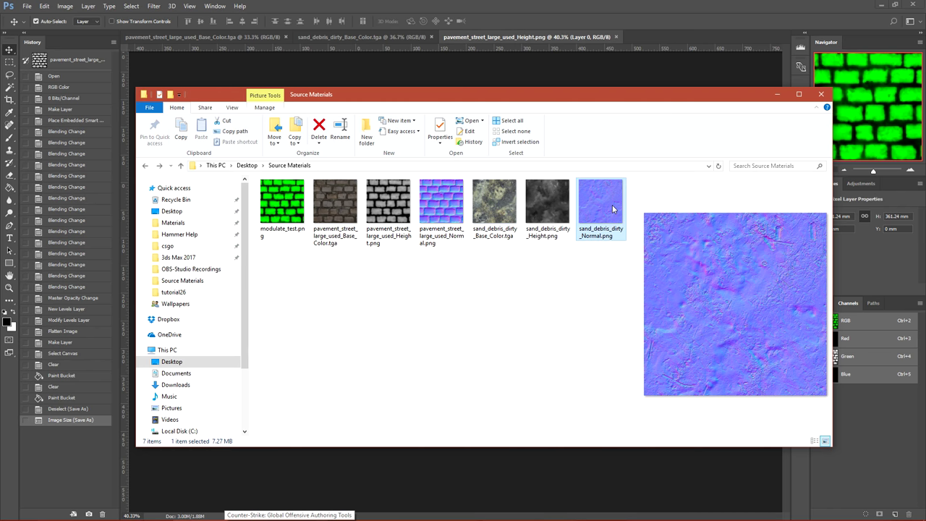
{"action": "left_click", "coordinate": [496, 361]}
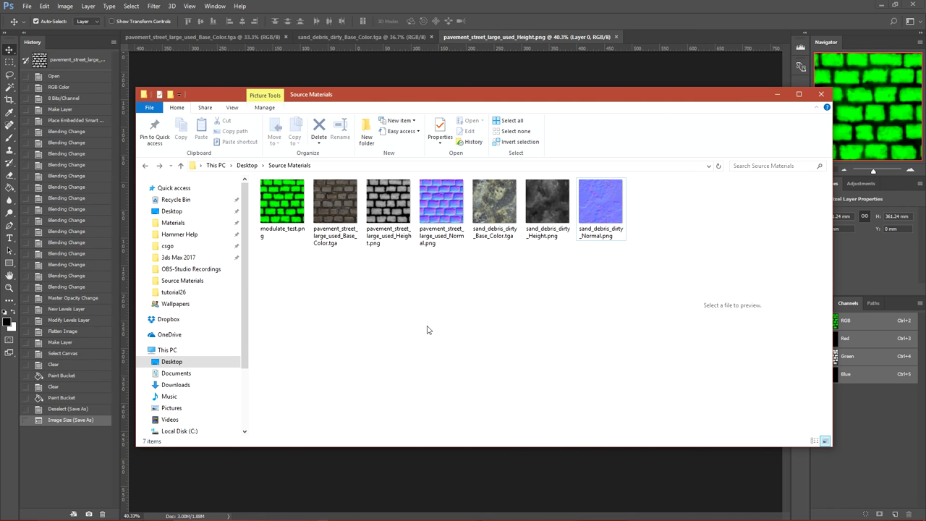
Switch to VMT Editor and set the new material's shader to WorldVertexTransition.
{"action": "key", "text": "super"}
{"action": "left_click", "coordinate": [481, 445]}
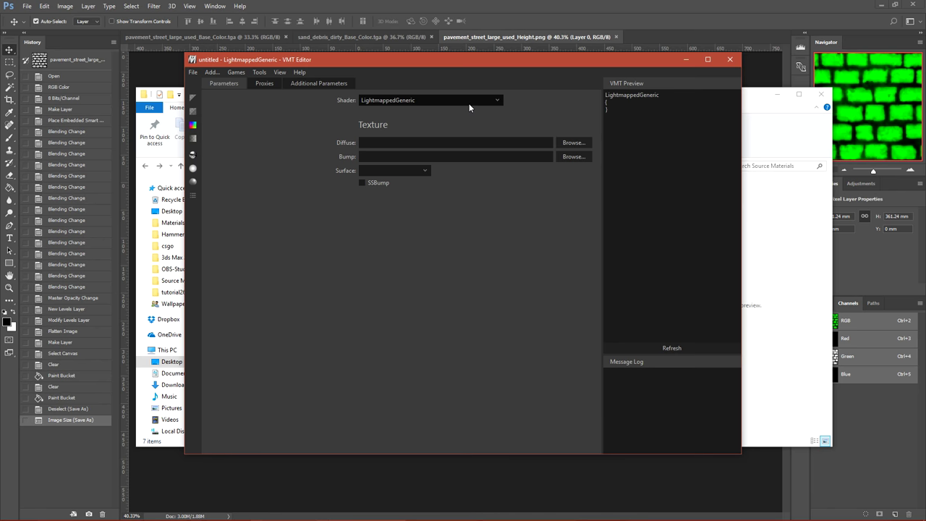
{"action": "left_click", "coordinate": [491, 102]}
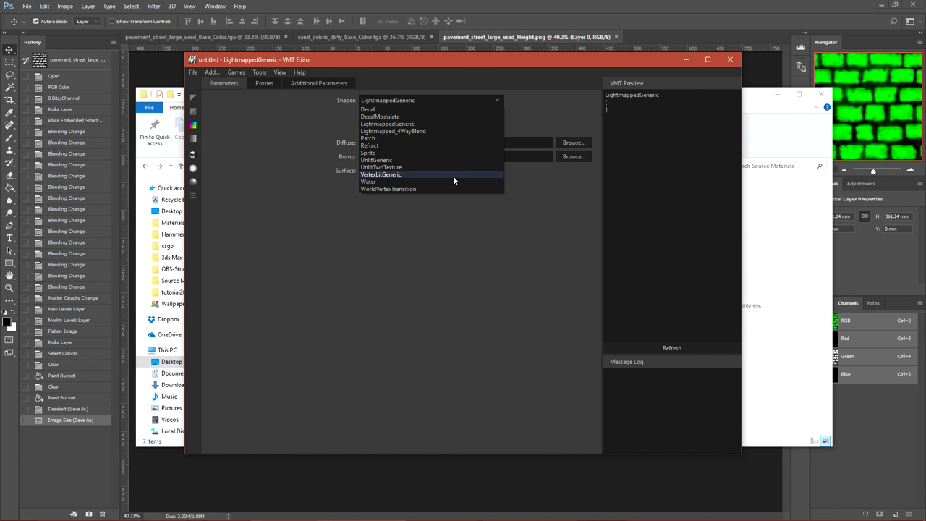
{"action": "left_click", "coordinate": [440, 189]}
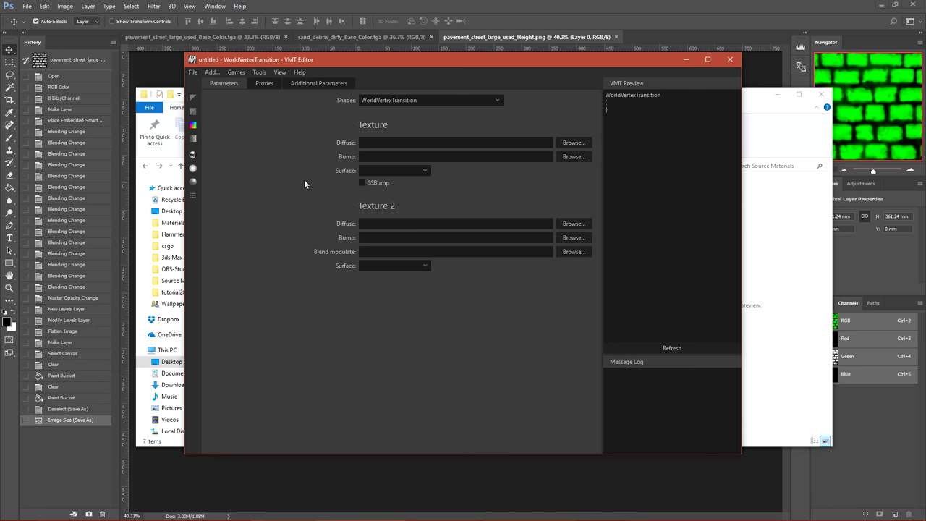
Widen the VMT Editor window and enlarge its VMT preview area.
{"action": "left_click_drag", "start_coordinate": [682, 121], "coordinate": [605, 94]}
{"action": "left_click", "coordinate": [683, 120]}
{"action": "left_click_drag", "start_coordinate": [742, 115], "coordinate": [823, 116]}
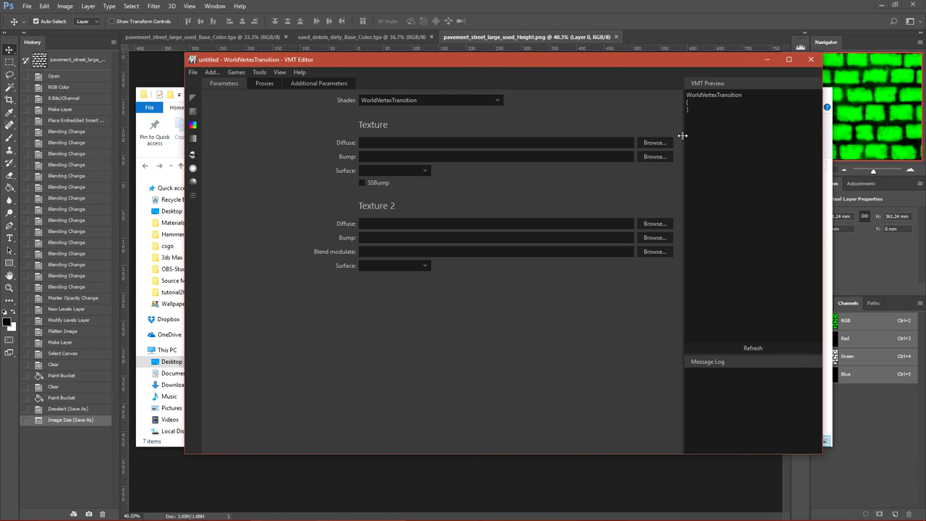
{"action": "left_click_drag", "start_coordinate": [682, 142], "coordinate": [602, 149]}
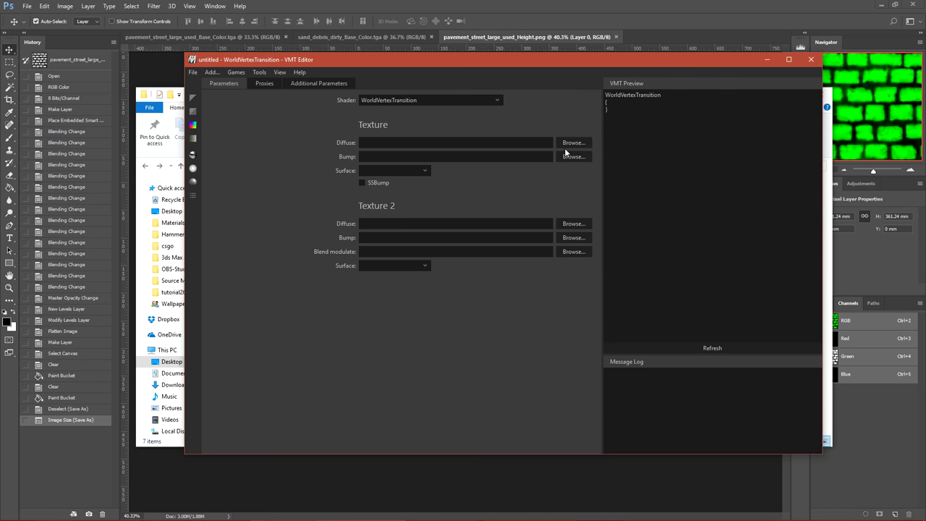
Set the first texture's diffuse to pavement_street_large_used_Base_Color.tga from the Source Materials folder on the desktop.
{"action": "left_click", "coordinate": [572, 143]}
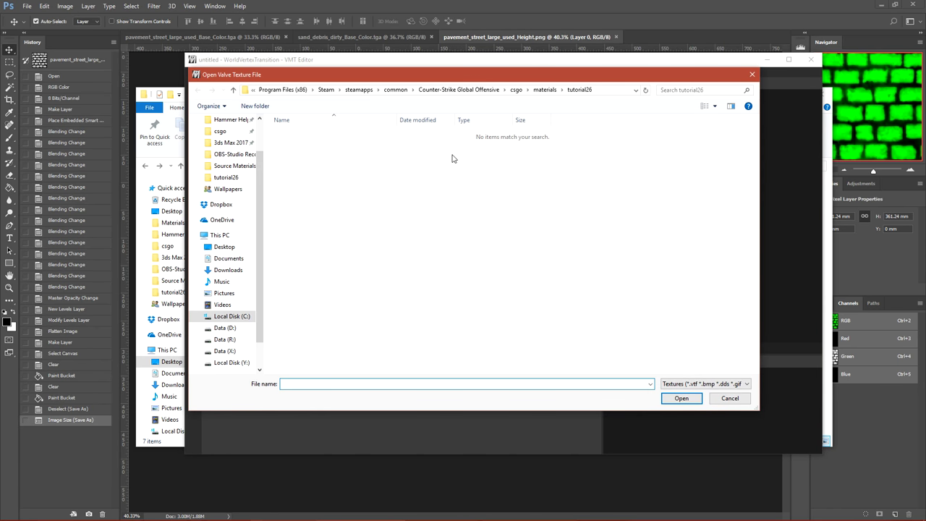
{"action": "scroll", "coordinate": [236, 160], "scroll_direction": "up", "scroll_amount": 2}
{"action": "left_click", "coordinate": [223, 139]}
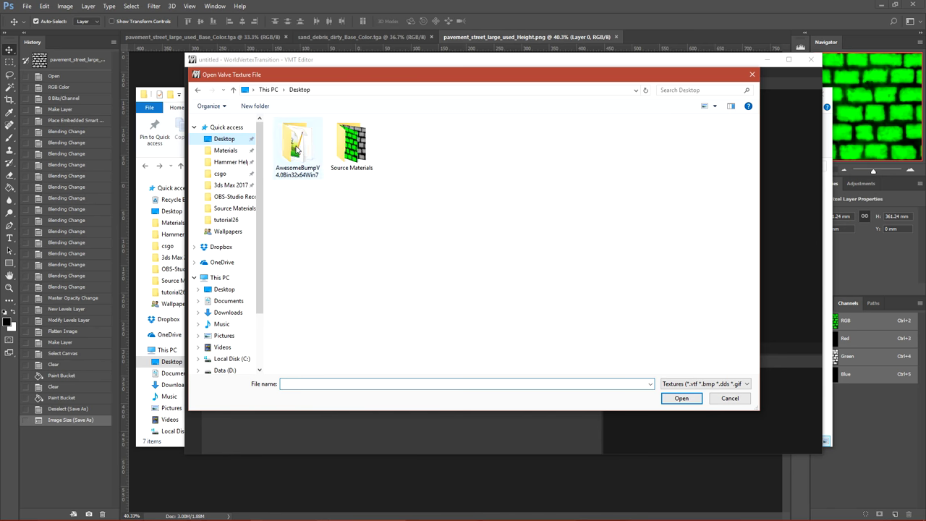
{"action": "double_click", "coordinate": [334, 154]}
{"action": "left_click", "coordinate": [337, 157]}
{"action": "left_click", "coordinate": [374, 92]}
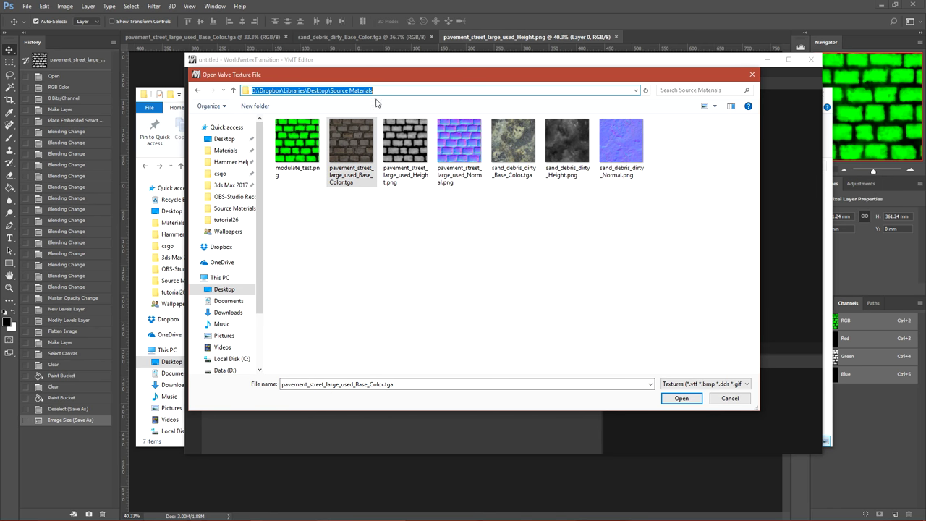
{"action": "left_click", "coordinate": [682, 398]}
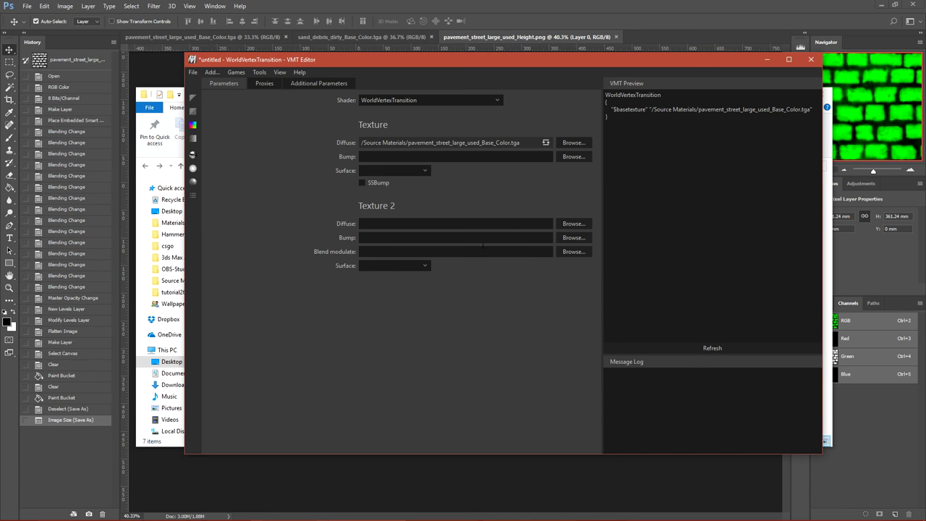
Set the first texture's bump map to pavement_street_large_used_Normal.png and its surface to Brick.
{"action": "left_click", "coordinate": [572, 156]}
{"action": "key", "text": "ctrl+v"}
{"action": "key", "text": "Return"}
{"action": "double_click", "coordinate": [456, 153]}
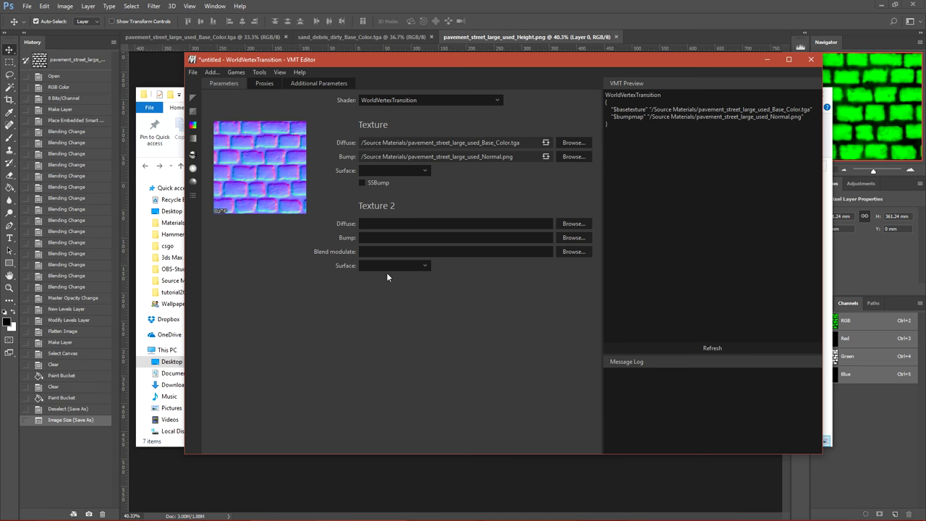
{"action": "left_click", "coordinate": [424, 171]}
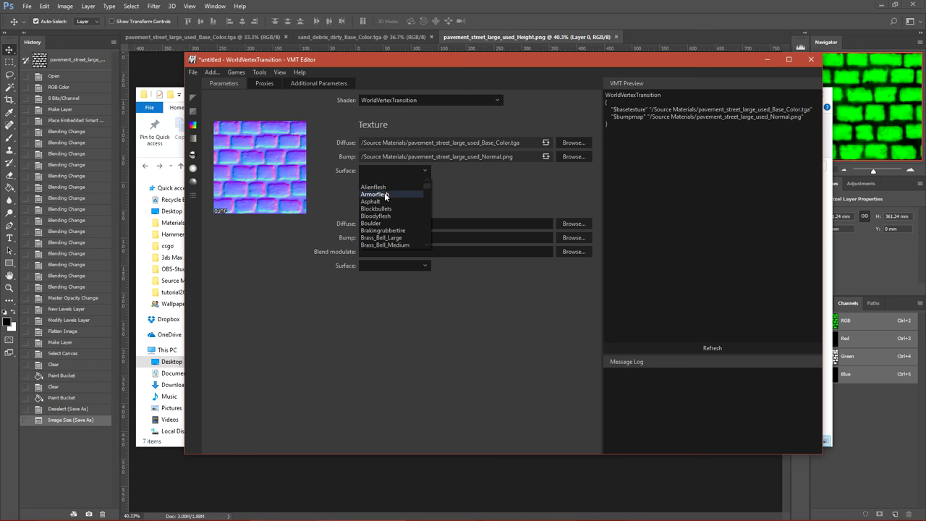
{"action": "scroll", "coordinate": [424, 191], "scroll_direction": "down", "scroll_amount": 3}
{"action": "left_click", "coordinate": [389, 194]}
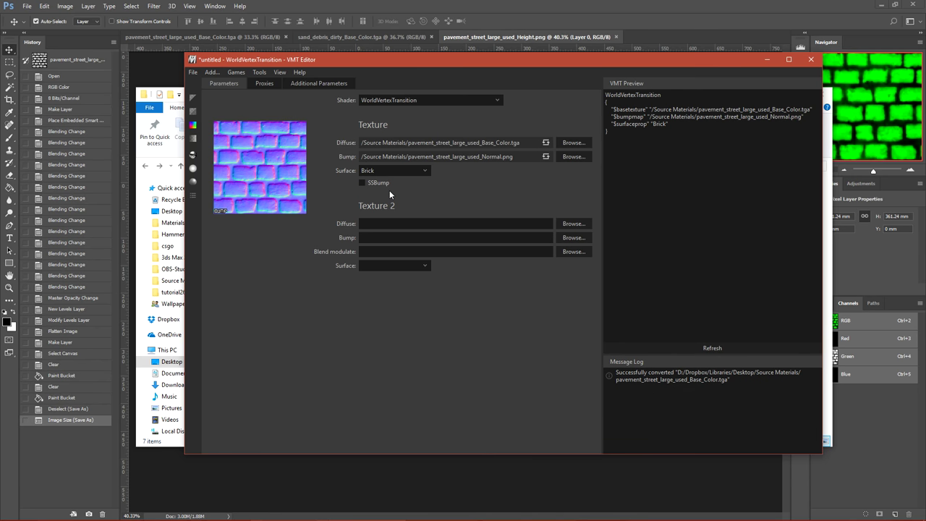
Set the second texture's diffuse to sand_debris_dirty_Base_Color.tga and its bump map to sand_debris_dirty_Normal.png.
{"action": "left_click", "coordinate": [569, 224]}
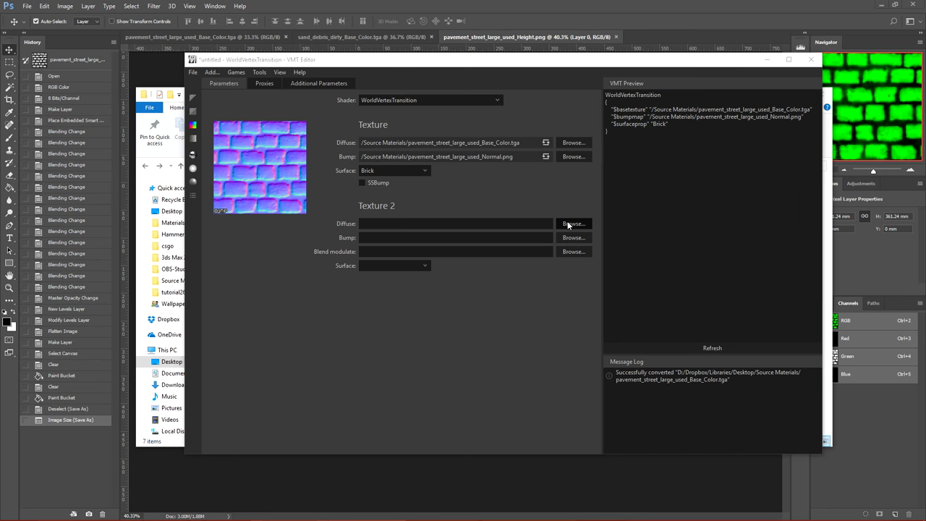
{"action": "type", "text": "sand_debris_dirty_Base_Color.tga"}
{"action": "key", "text": "Return"}
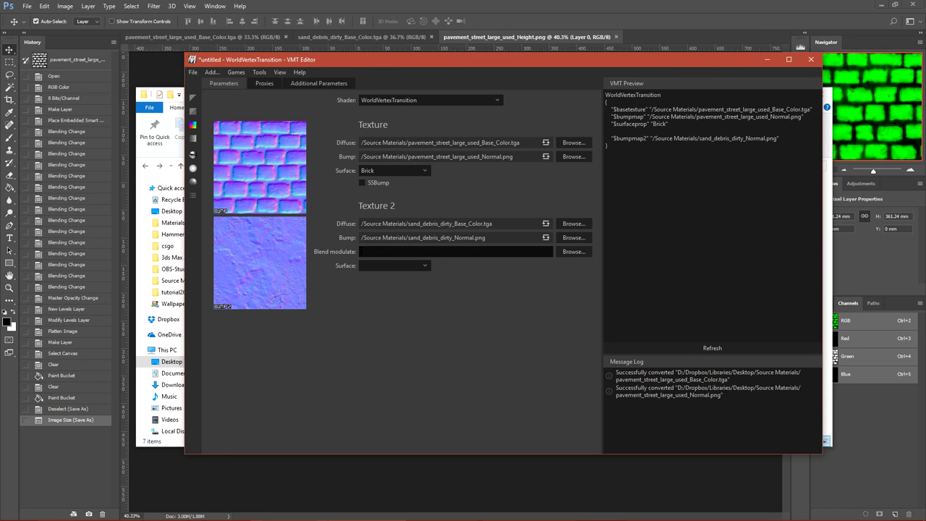
Assign modulate_test.png as the blend modulate texture and set the second texture's surface to Sand.
{"action": "left_click", "coordinate": [582, 251]}
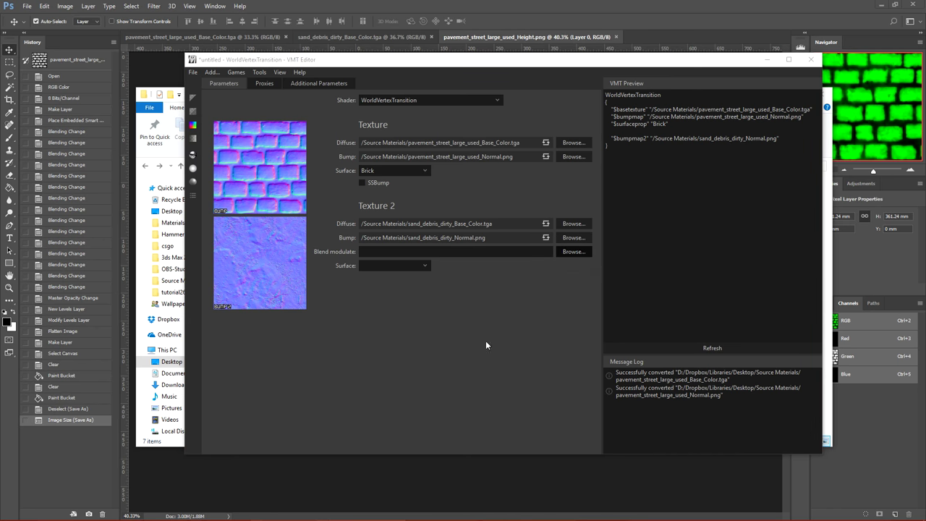
{"action": "key", "text": "ctrl+v"}
{"action": "key", "text": "Return"}
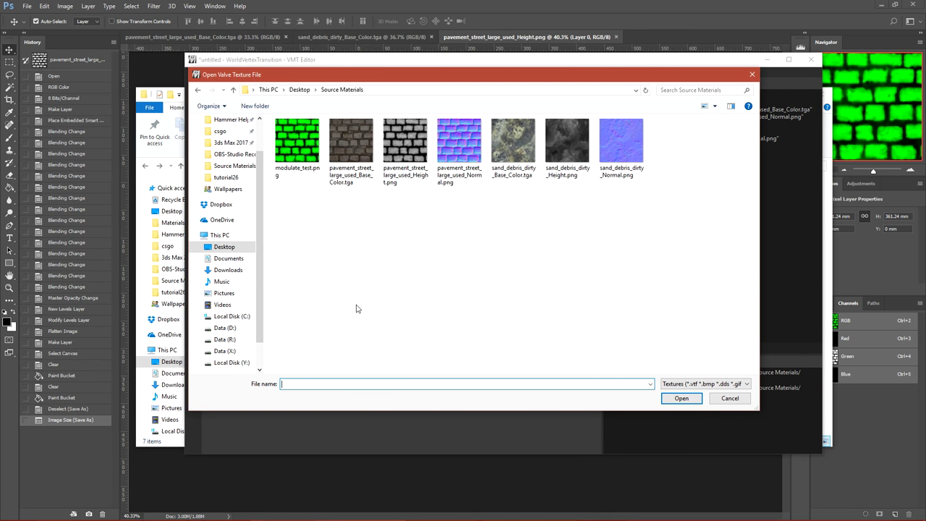
{"action": "double_click", "coordinate": [303, 136]}
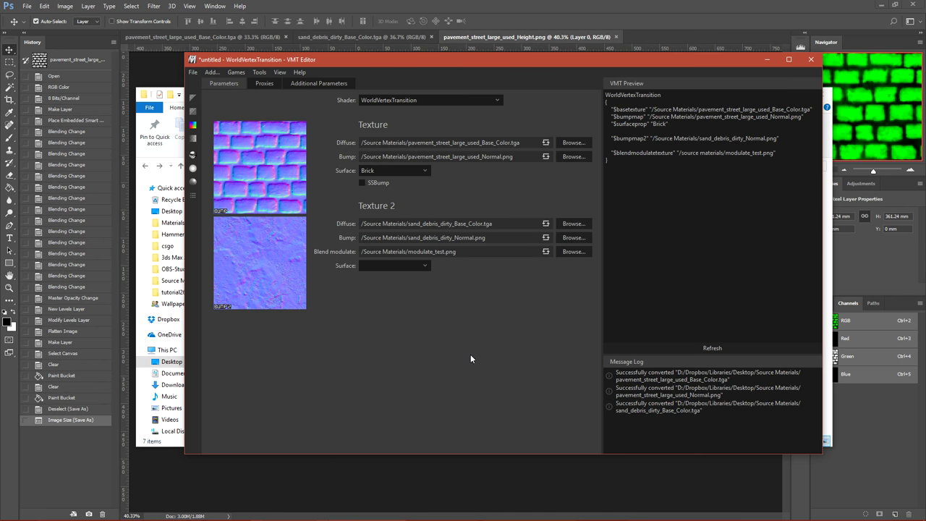
{"action": "left_click", "coordinate": [413, 267]}
{"action": "left_click", "coordinate": [407, 283]}
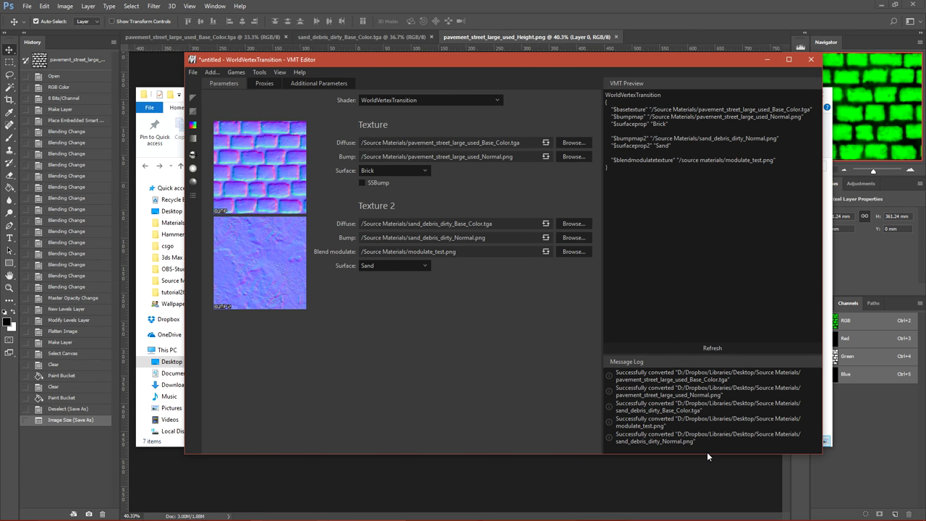
{"action": "left_click", "coordinate": [697, 348]}
Save the material as blend_modulate_test in the csgo/materials/tutorial26 folder.
{"action": "left_click", "coordinate": [194, 73]}
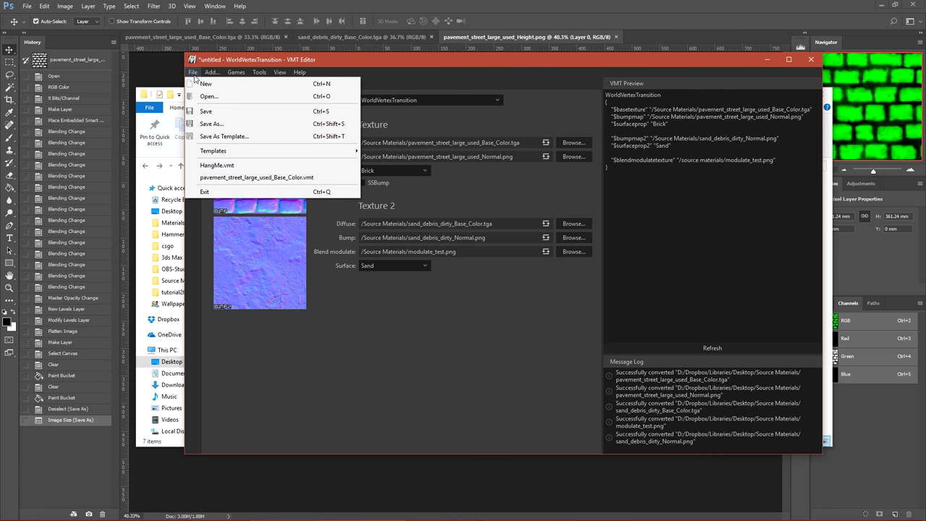
{"action": "left_click", "coordinate": [218, 121]}
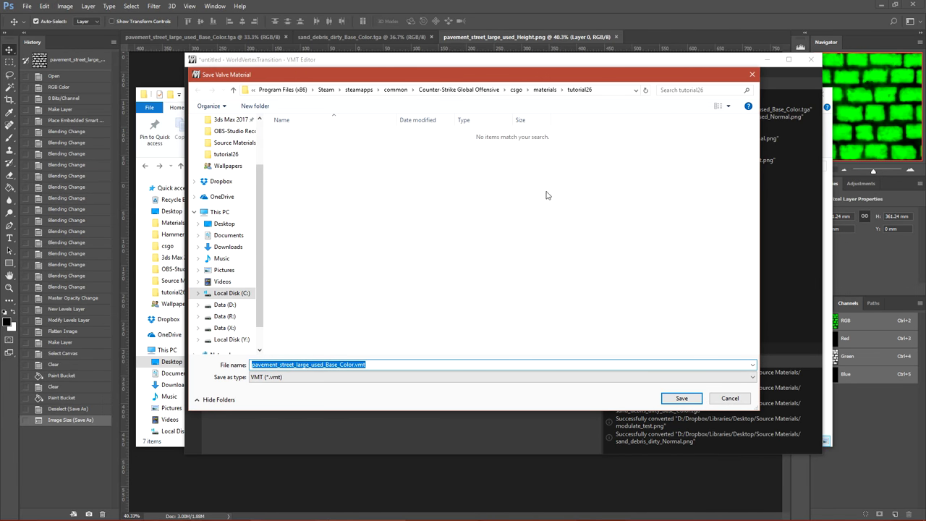
{"action": "left_click", "coordinate": [516, 91]}
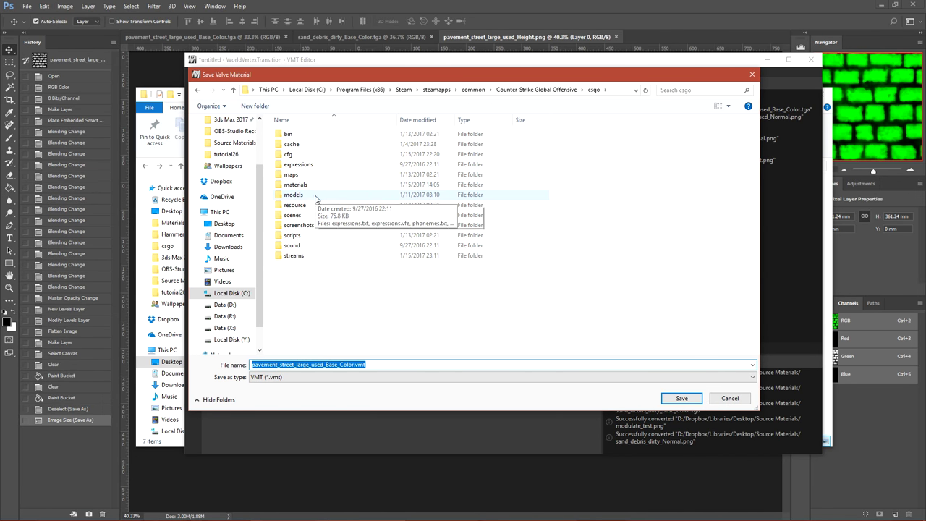
{"action": "left_click", "coordinate": [314, 187]}
{"action": "double_click", "coordinate": [315, 187]}
{"action": "double_click", "coordinate": [312, 174]}
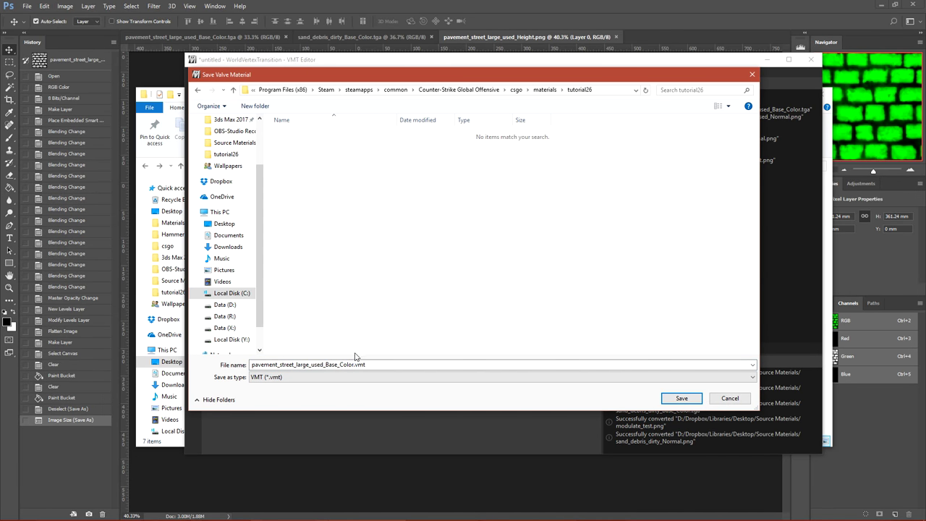
{"action": "type", "text": "blend_moud"}
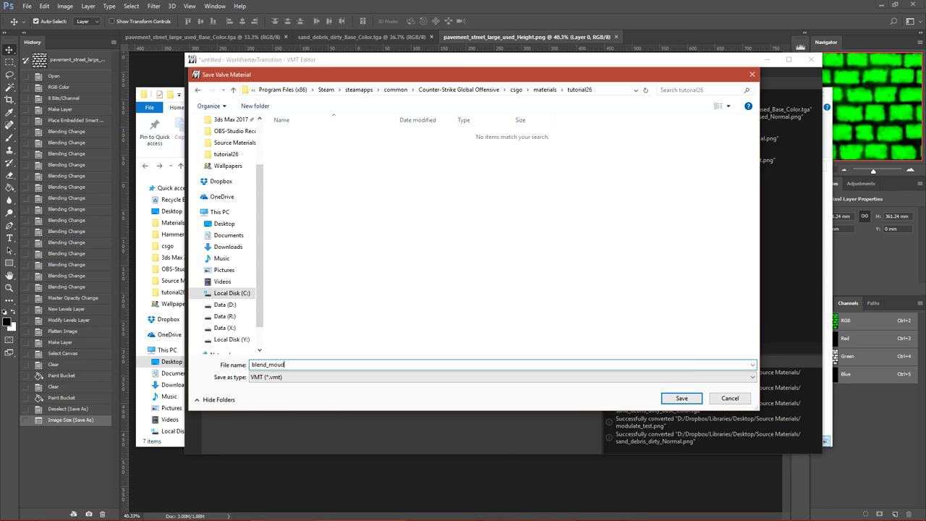
{"action": "key", "text": "BackSpace"}
{"action": "key", "text": "BackSpace"}
{"action": "type", "text": "dulate_test"}
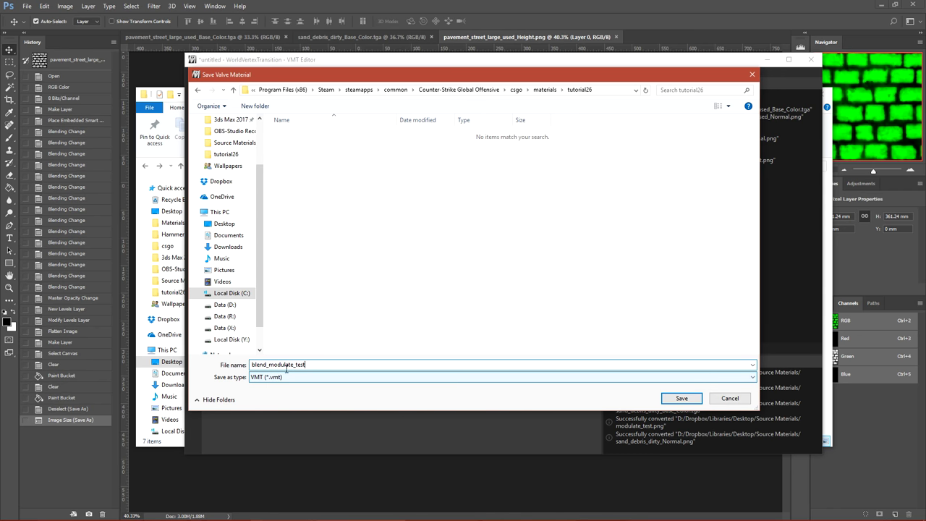
{"action": "left_click", "coordinate": [682, 398]}
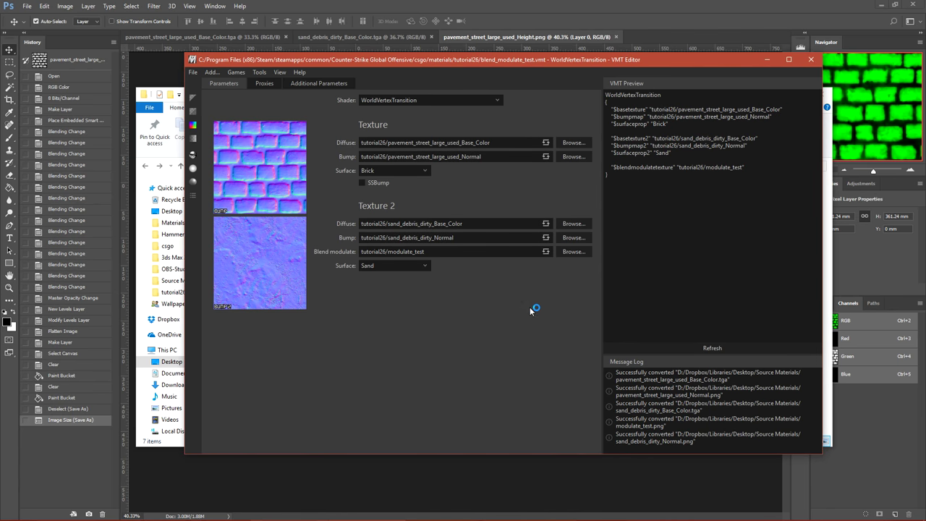
Examine the base texture path and the $blendmodulatetexture parameter in the generated material code.
{"action": "left_click_drag", "start_coordinate": [650, 109], "coordinate": [780, 109]}
{"action": "left_click", "coordinate": [666, 103]}
{"action": "left_click_drag", "start_coordinate": [614, 167], "coordinate": [673, 168]}
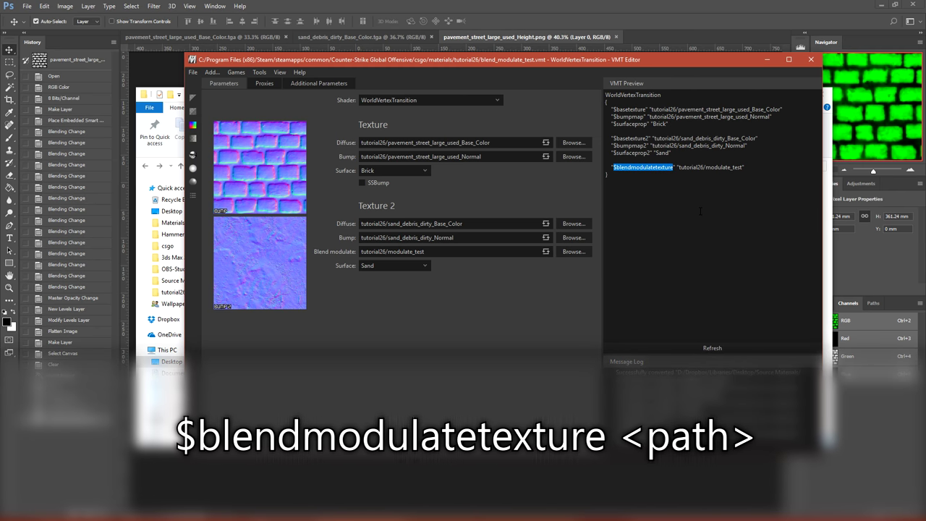
{"action": "left_click", "coordinate": [665, 202]}
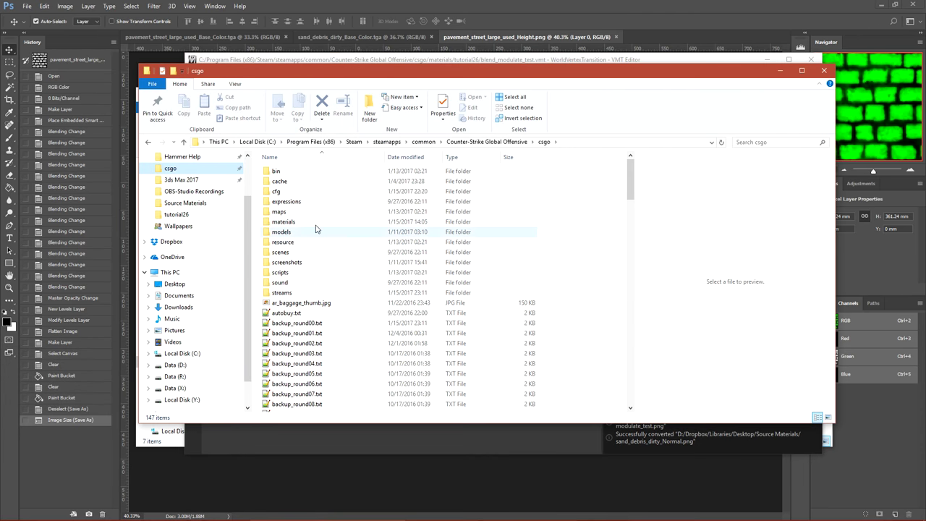
Switch to File Explorer and view the generated material files in the csgo/materials/tutorial26 folder.
{"action": "double_click", "coordinate": [303, 225]}
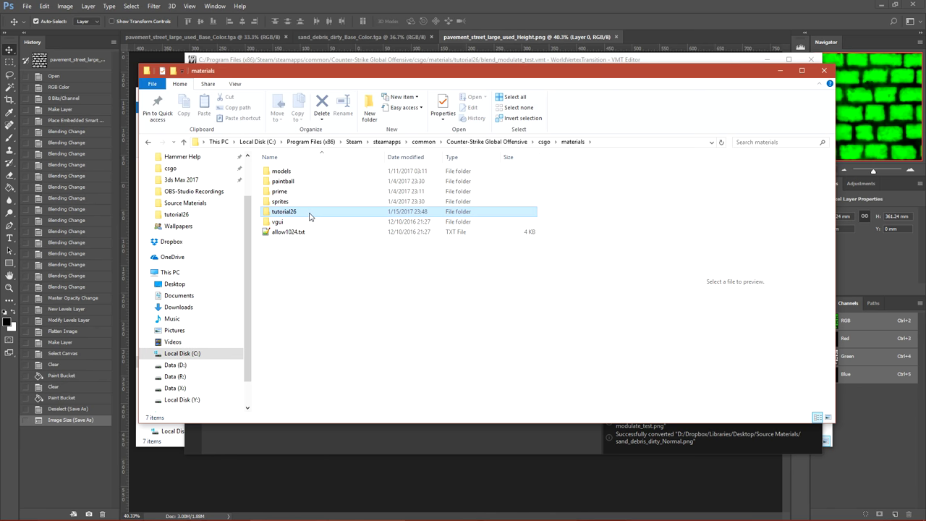
{"action": "double_click", "coordinate": [277, 212]}
{"action": "left_click_drag", "start_coordinate": [595, 312], "coordinate": [262, 178]}
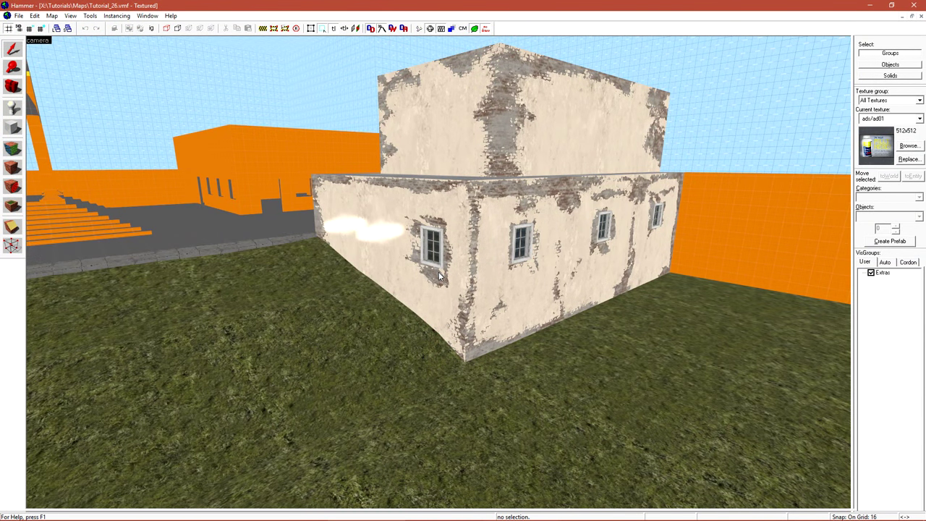
Switch to Hammer and examine the plaster-to-brick blend on the building's walls up close.
{"action": "key", "text": "w"}
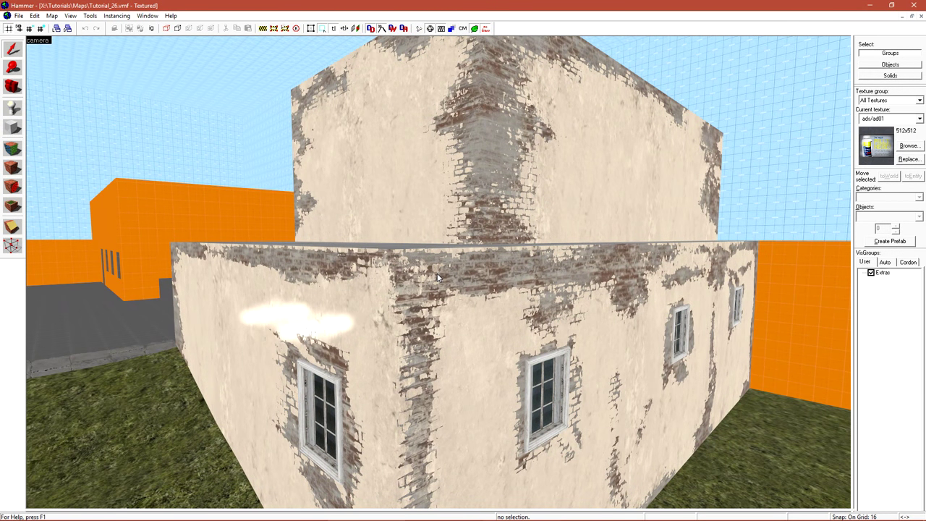
{"action": "key", "text": "z"}
{"action": "key", "text": "w"}
{"action": "key", "text": "z"}
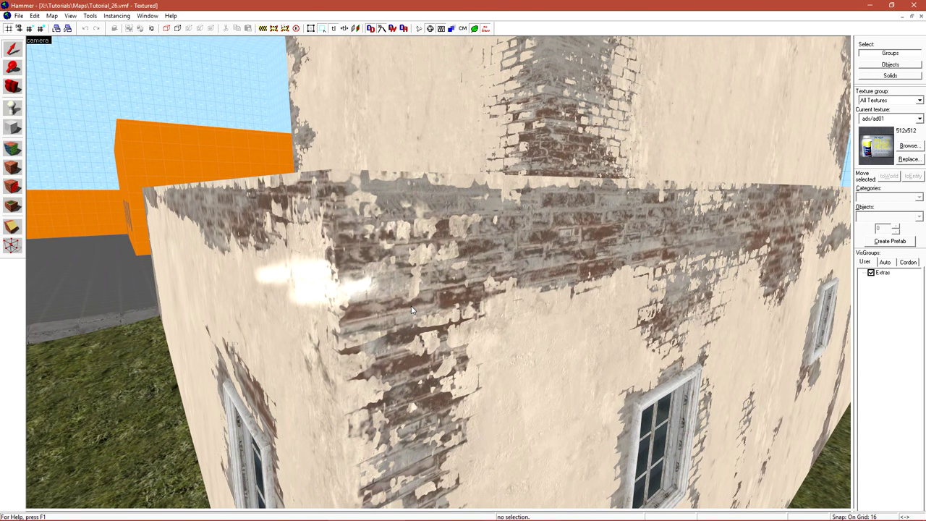
{"action": "key", "text": "s"}
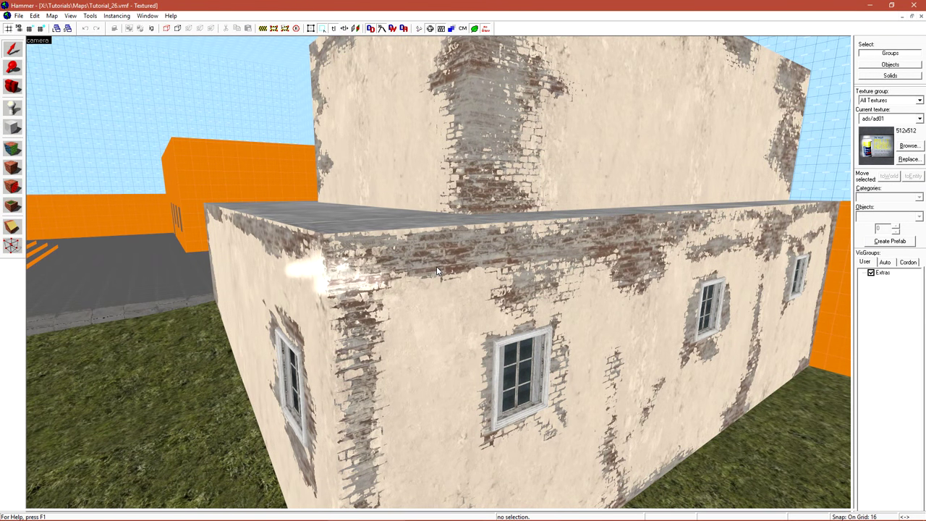
{"action": "key", "text": "z"}
{"action": "key", "text": "s"}
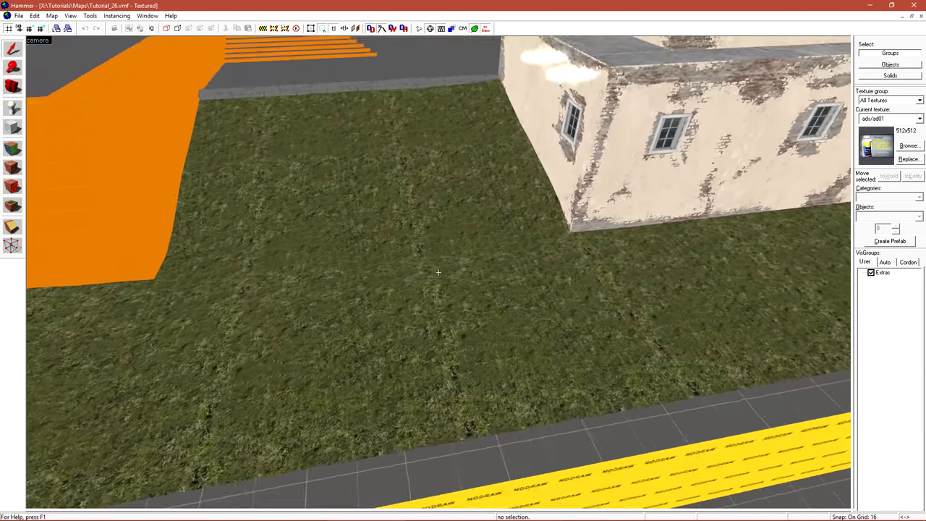
{"action": "key", "text": "z"}
Apply the tutorial26/blend_modulate_test material to the four grass displacements beside the building.
{"action": "left_click", "coordinate": [403, 256]}
{"action": "left_click", "coordinate": [67, 266], "text": "ctrl"}
{"action": "left_click", "coordinate": [386, 159], "text": "ctrl"}
{"action": "left_click", "coordinate": [773, 250], "text": "ctrl"}
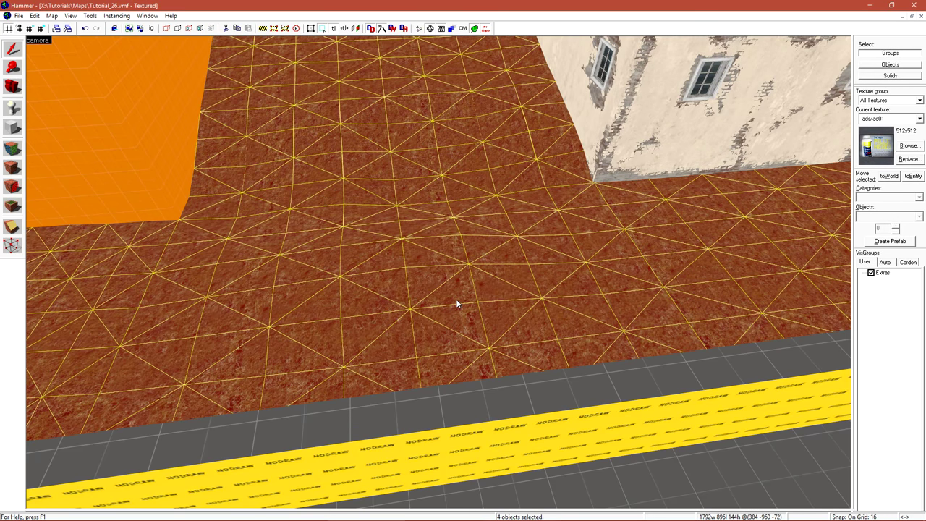
{"action": "key", "text": "shift+a"}
{"action": "left_click", "coordinate": [446, 299]}
{"action": "left_click", "coordinate": [443, 298]}
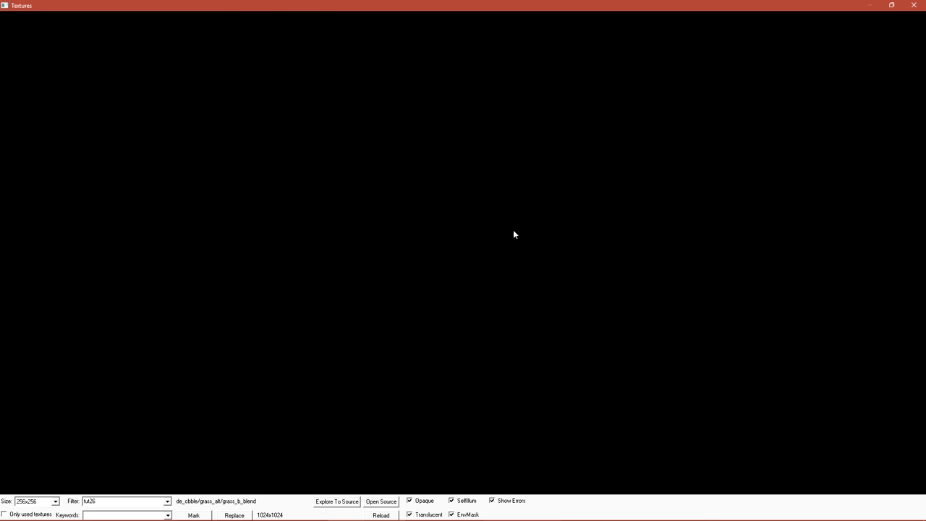
{"action": "double_click", "coordinate": [63, 73]}
{"action": "right_click", "coordinate": [301, 259]}
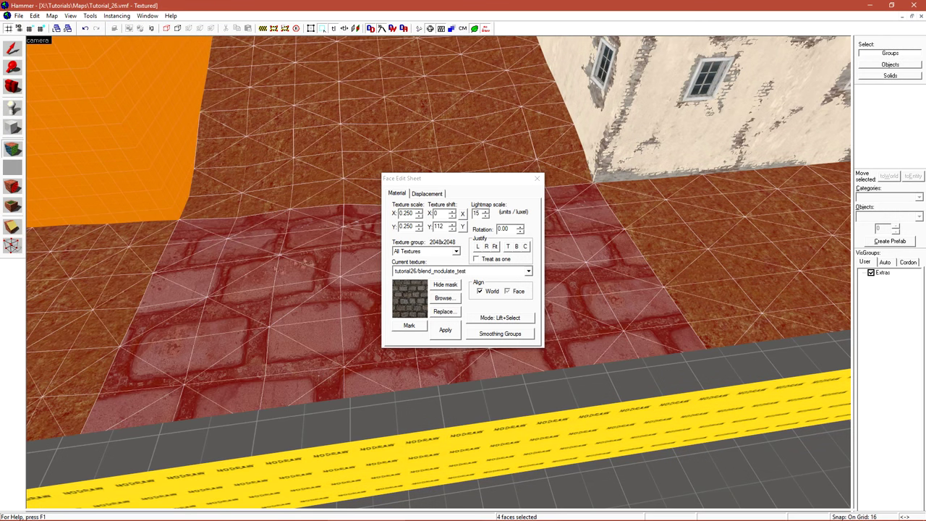
{"action": "right_click", "coordinate": [145, 275]}
{"action": "right_click", "coordinate": [262, 126]}
{"action": "right_click", "coordinate": [731, 196]}
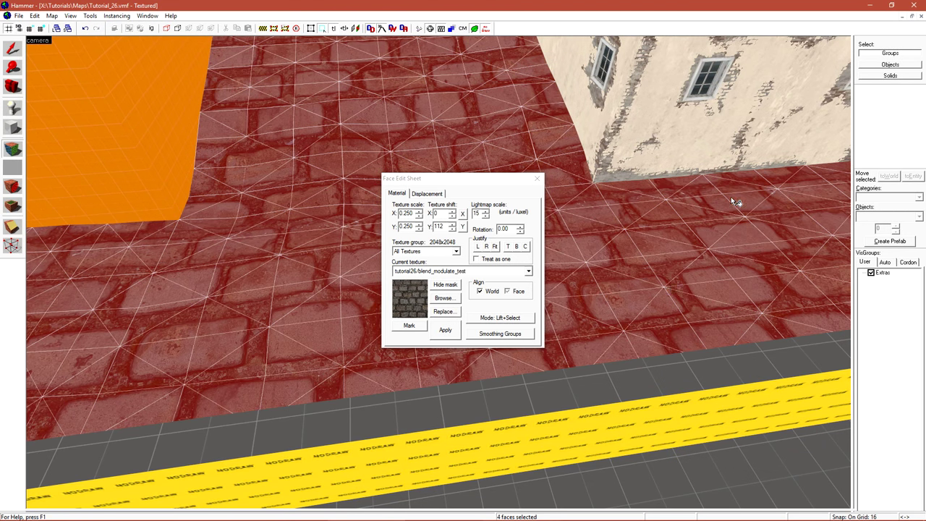
Reduce the texture scale of the four selected cobblestone displacements to 0.080 in both X and Y.
{"action": "left_click", "coordinate": [407, 214]}
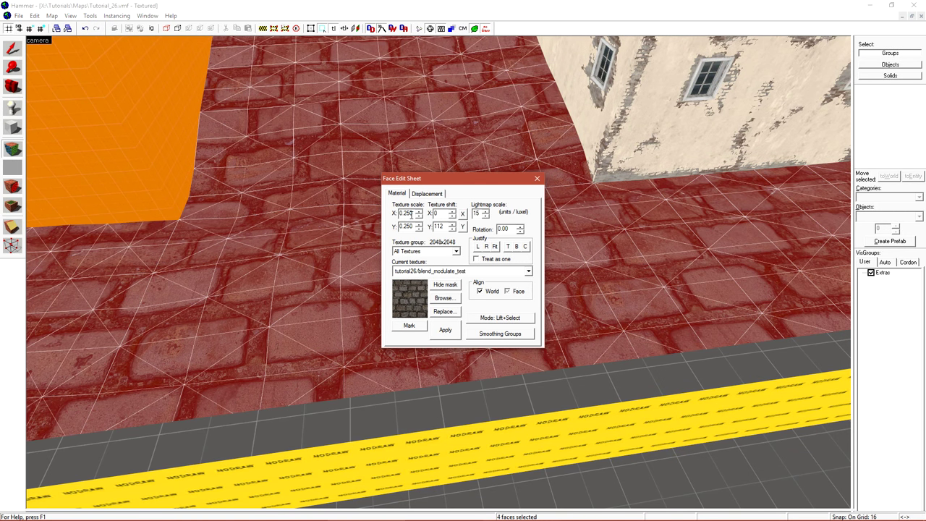
{"action": "double_click", "coordinate": [408, 213]}
{"action": "type", "text": "1"}
{"action": "type", "text": "125"}
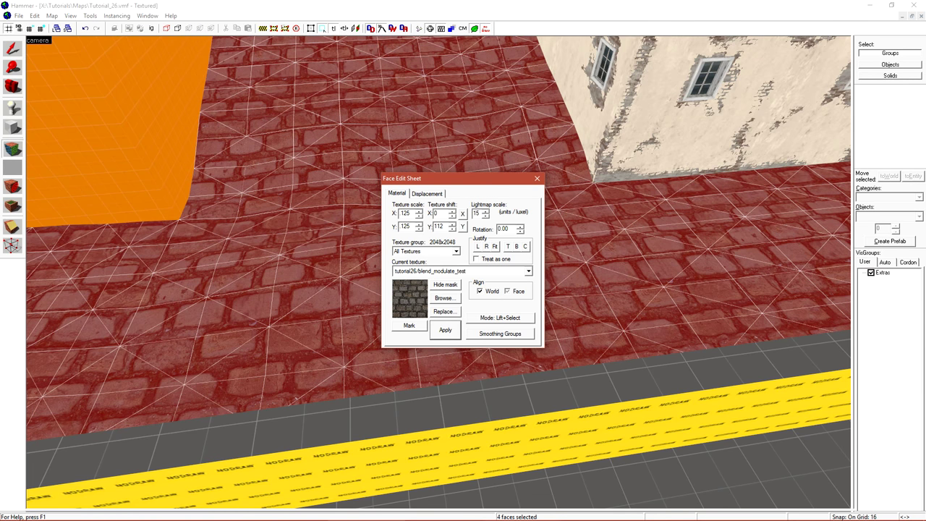
{"action": "left_click", "coordinate": [419, 229]}
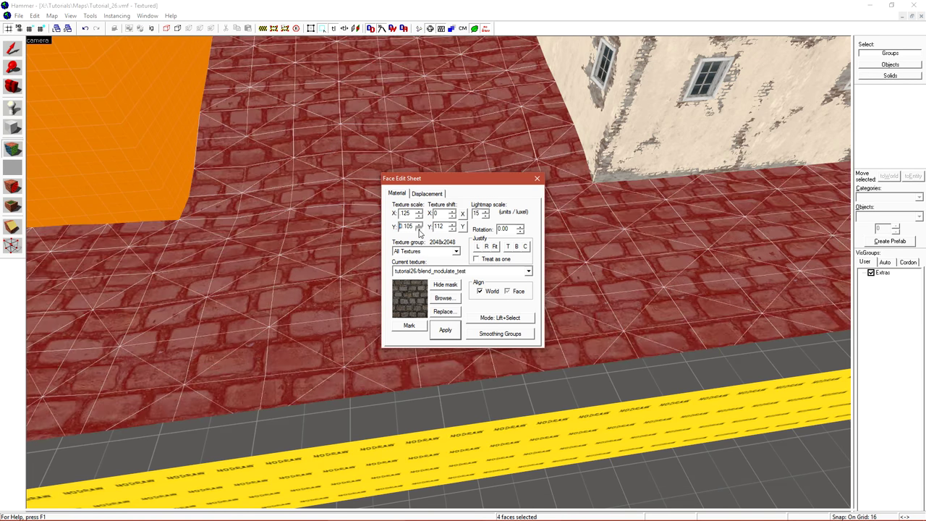
{"action": "left_click", "coordinate": [419, 229]}
{"action": "left_click", "coordinate": [418, 230]}
{"action": "left_click", "coordinate": [418, 230]}
{"action": "left_click", "coordinate": [418, 229]}
{"action": "left_click", "coordinate": [418, 216]}
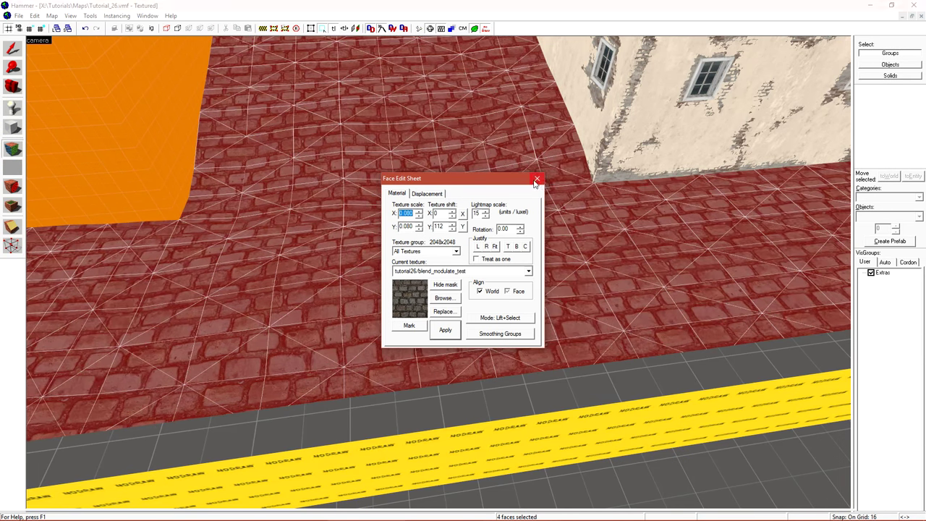
{"action": "left_click", "coordinate": [537, 178]}
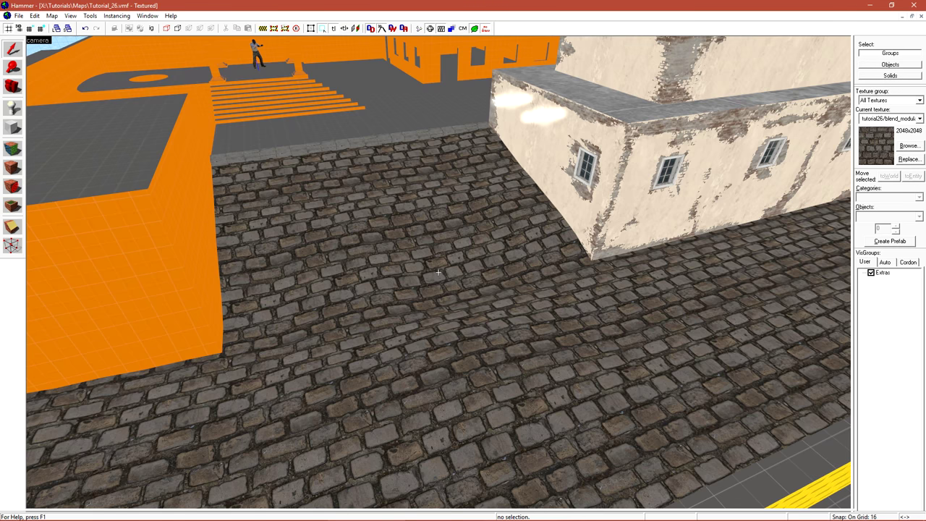
Examine the plaster-to-brick blend on the building's wall displacements above the front window.
{"action": "key", "text": "w"}
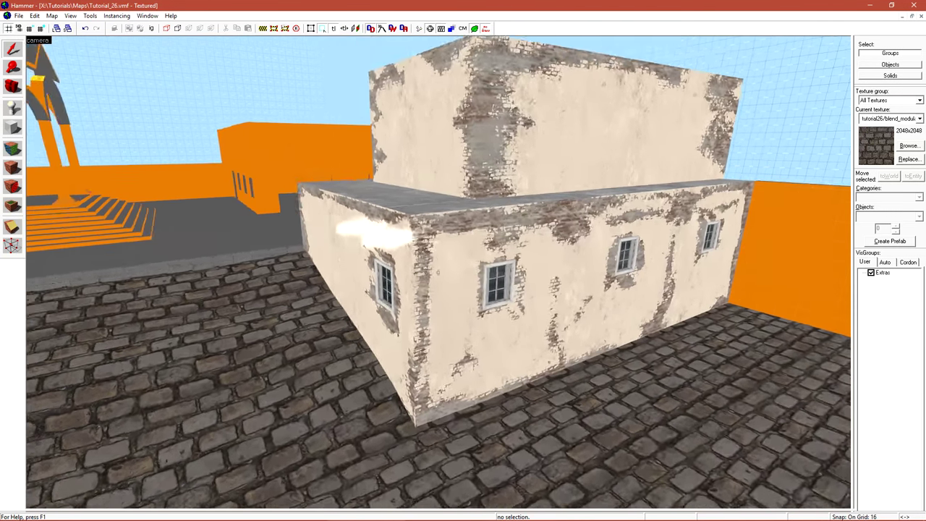
{"action": "key", "text": "z"}
{"action": "left_click", "coordinate": [472, 242]}
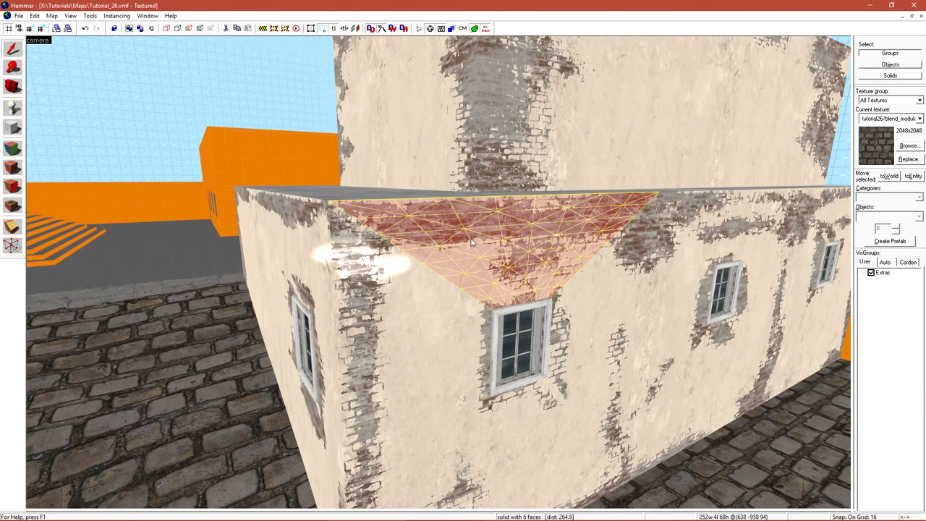
{"action": "left_click", "coordinate": [554, 168]}
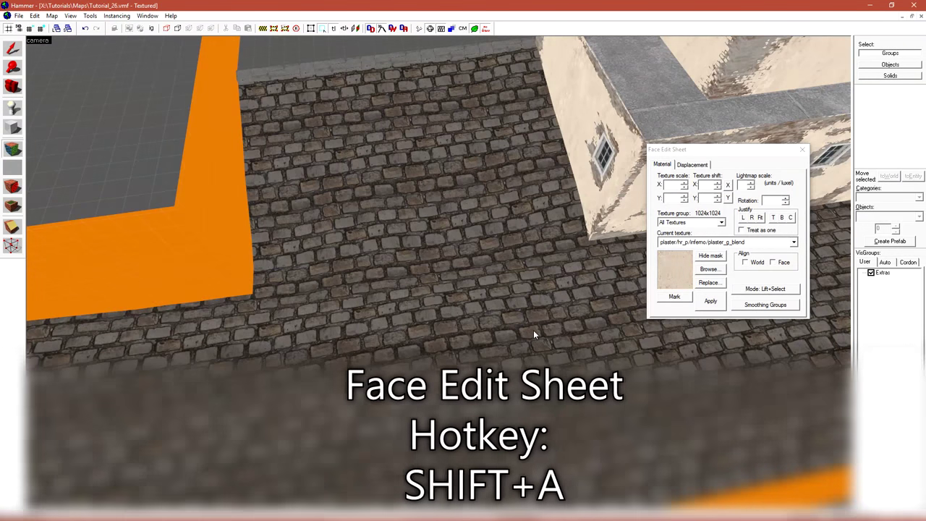
Paint alpha on the cobblestone displacements with the Raise/Lower effect at a value of 1.00, blending sand debris between and over the stones.
{"action": "left_click", "coordinate": [695, 164]}
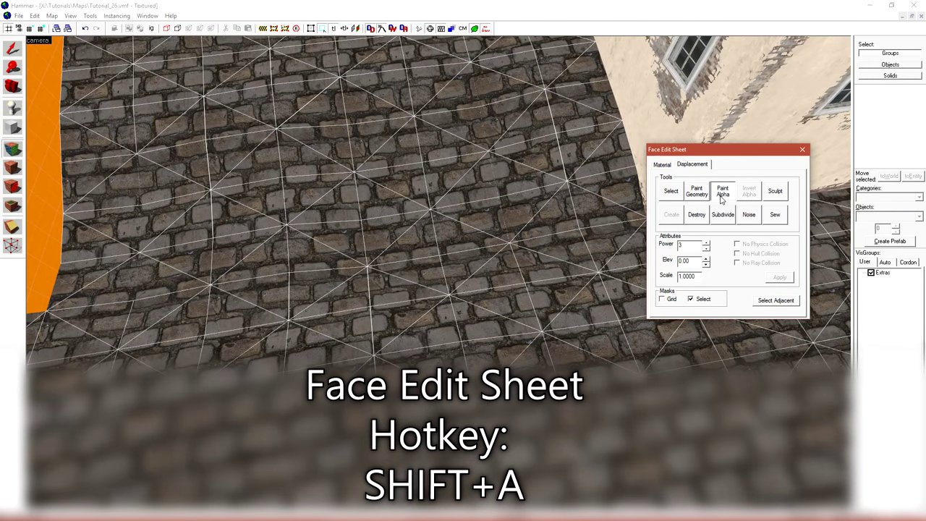
{"action": "left_click", "coordinate": [723, 191]}
{"action": "left_click_drag", "start_coordinate": [691, 249], "coordinate": [685, 250]}
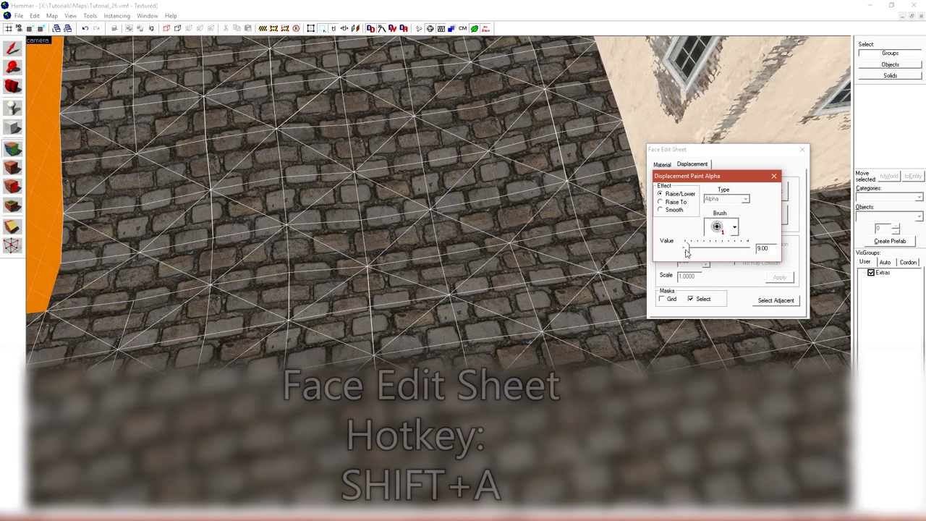
{"action": "key", "text": "z"}
{"action": "key", "text": "w"}
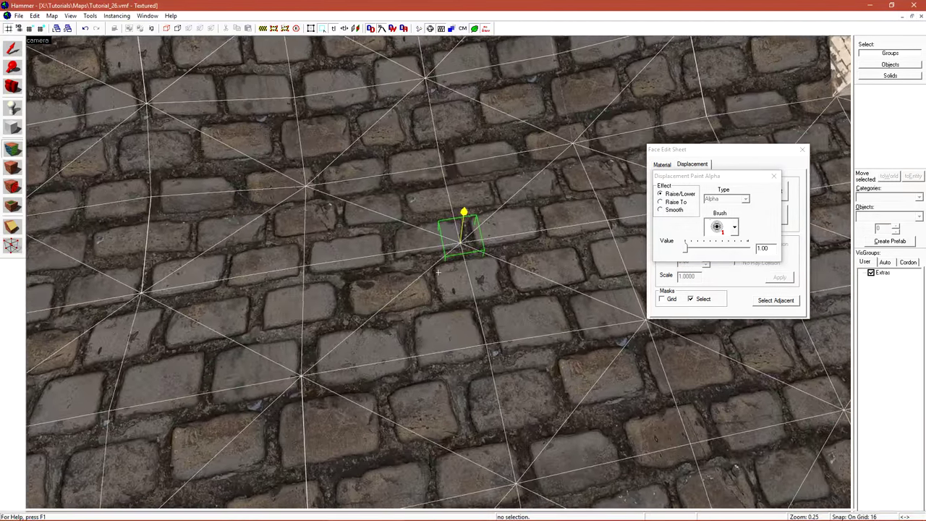
{"action": "key", "text": "z"}
{"action": "mouse_move", "coordinate": [438, 286]}
{"action": "left_mouse_down"}
{"action": "mouse_move", "coordinate": [446, 276]}
{"action": "mouse_move", "coordinate": [428, 296]}
{"action": "left_mouse_up"}
{"action": "scroll", "coordinate": [428, 296], "scroll_direction": "up", "scroll_amount": 4}
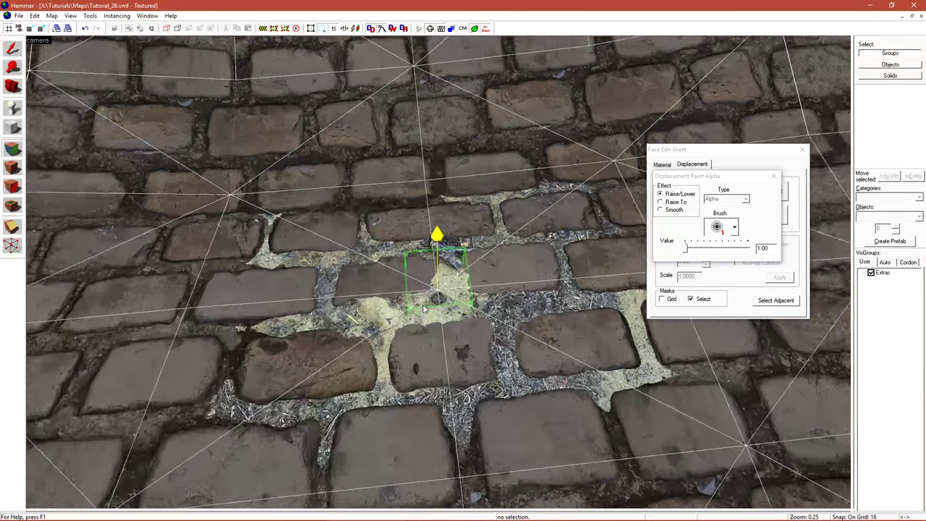
{"action": "mouse_move", "coordinate": [497, 249]}
{"action": "left_mouse_down"}
{"action": "mouse_move", "coordinate": [404, 182]}
{"action": "mouse_move", "coordinate": [652, 116]}
{"action": "mouse_move", "coordinate": [556, 288]}
{"action": "mouse_move", "coordinate": [386, 292]}
{"action": "left_mouse_up"}
{"action": "key", "text": "d"}
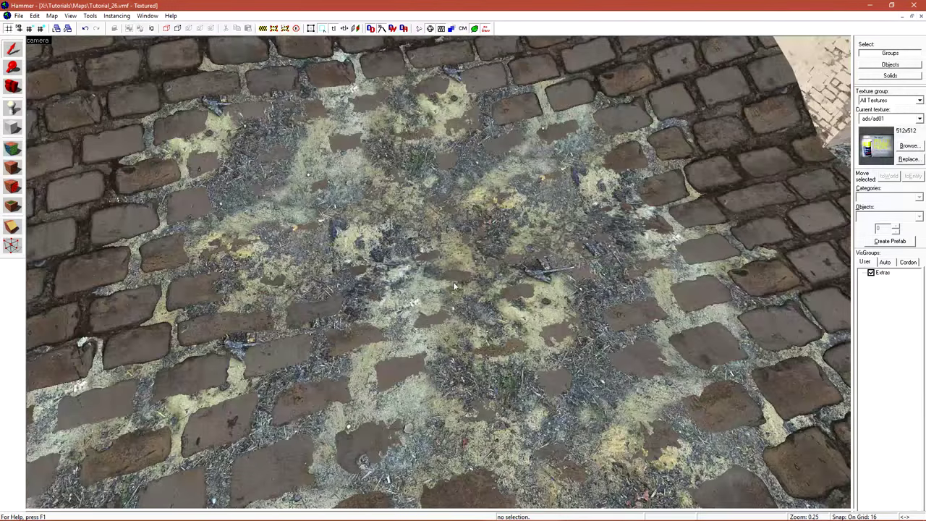
Inspect the painted pavement-to-sand transition up close.
{"action": "scroll", "coordinate": [524, 281], "scroll_direction": "up", "scroll_amount": 3}
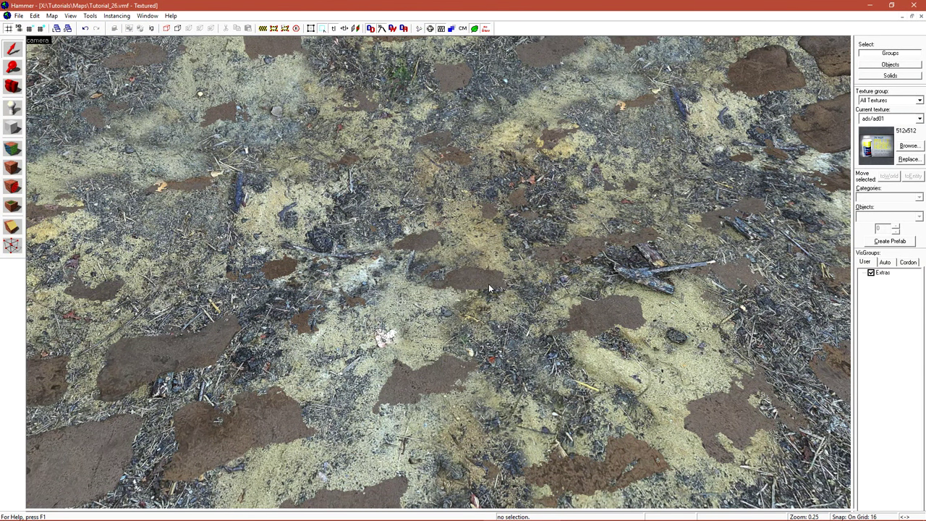
{"action": "key", "text": "s"}
{"action": "key", "text": "d"}
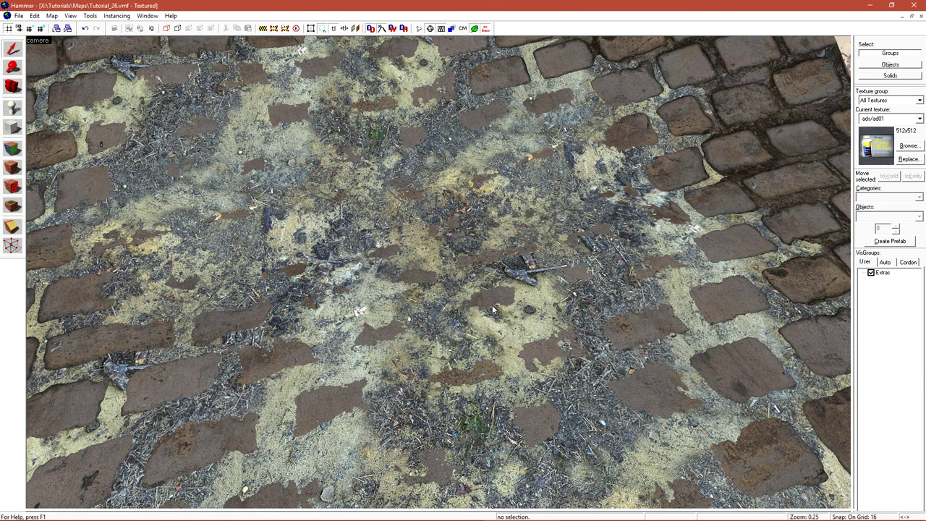
Switch to Photoshop, add a Curves adjustment to the green pavement height texture and flatten the image.
{"action": "mouse_move", "coordinate": [509, 519]}
{"action": "left_click", "coordinate": [146, 518]}
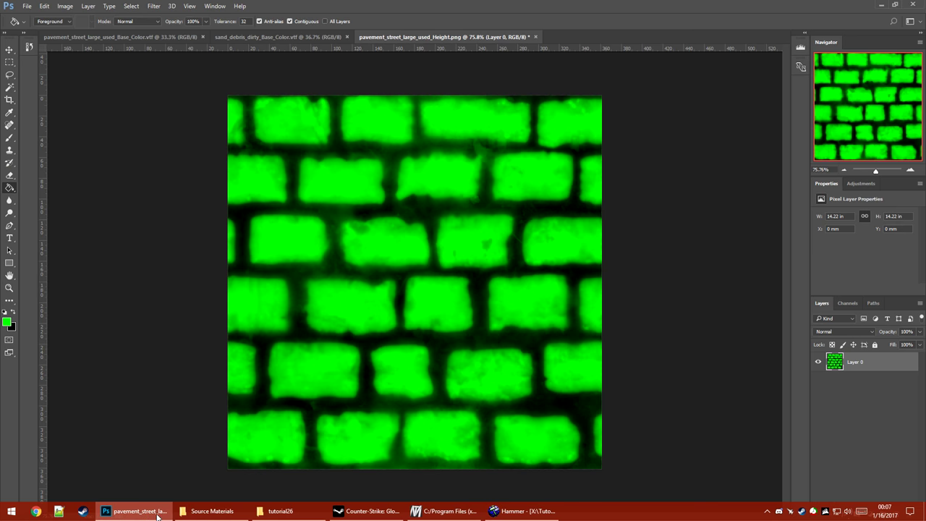
{"action": "left_click", "coordinate": [868, 184]}
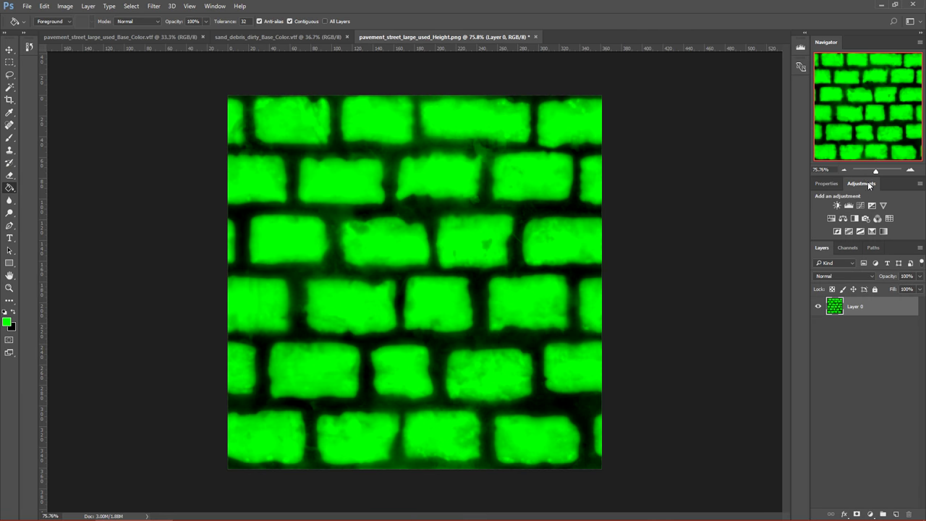
{"action": "left_click", "coordinate": [863, 205]}
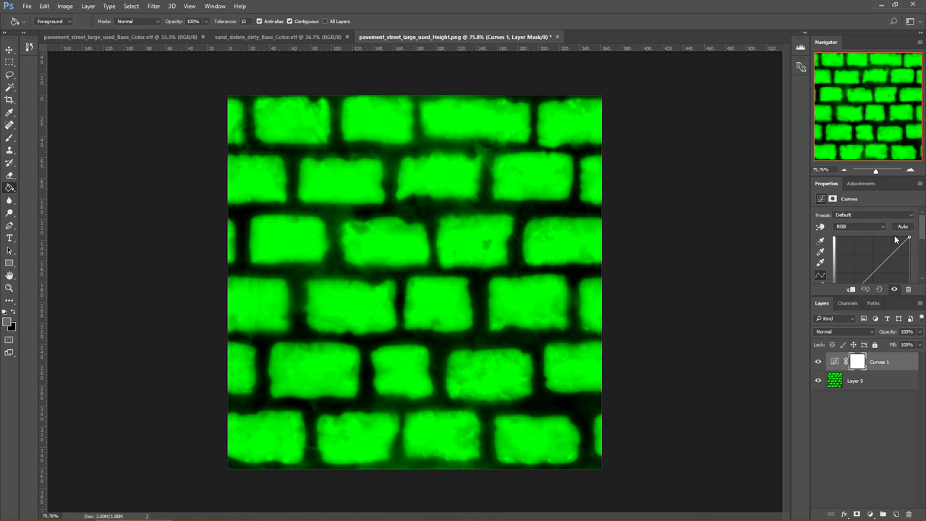
{"action": "left_click_drag", "start_coordinate": [909, 236], "coordinate": [911, 238]}
{"action": "right_click", "coordinate": [884, 360]}
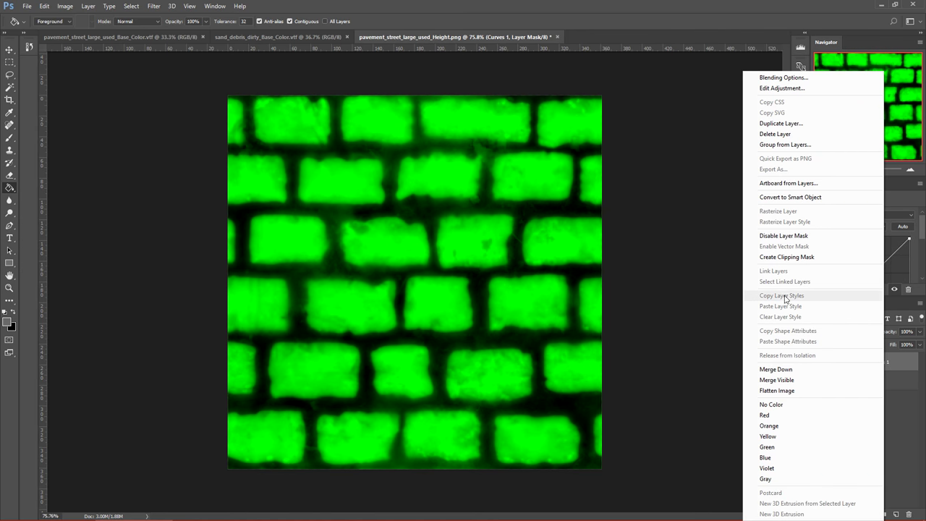
{"action": "left_click", "coordinate": [776, 391]}
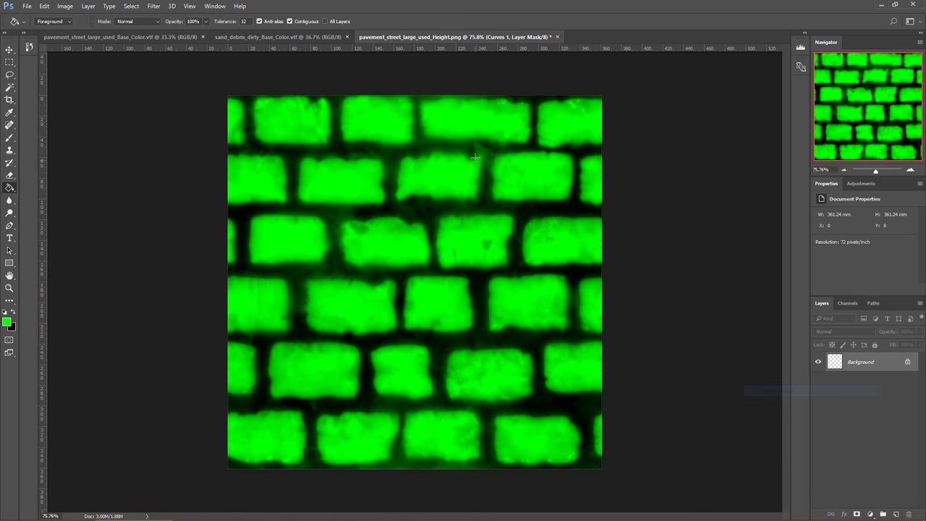
{"action": "scroll", "coordinate": [476, 152], "scroll_direction": "up", "scroll_amount": 3}
{"action": "scroll", "coordinate": [476, 152], "scroll_direction": "up", "scroll_amount": 3}
{"action": "left_click", "coordinate": [8, 321]}
{"action": "left_click", "coordinate": [409, 138]}
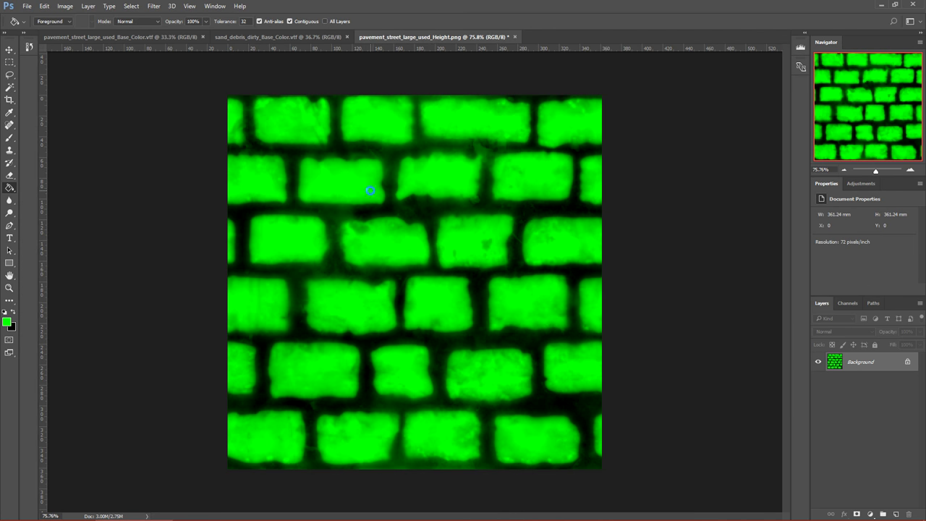
Save the flattened texture in VTF format over modulate_test.vtf in the csgo/materials/tutorial26 folder, accepting the VTF options.
{"action": "key", "text": "ctrl+shift+s"}
{"action": "type", "text": "C:\\Program Files (x86)\\Steam\\steamapps\\common\\Counter-Strike Global Offensive\\csgo\\materials\\tutorial26"}
{"action": "key", "text": "Return"}
{"action": "left_click", "coordinate": [499, 369]}
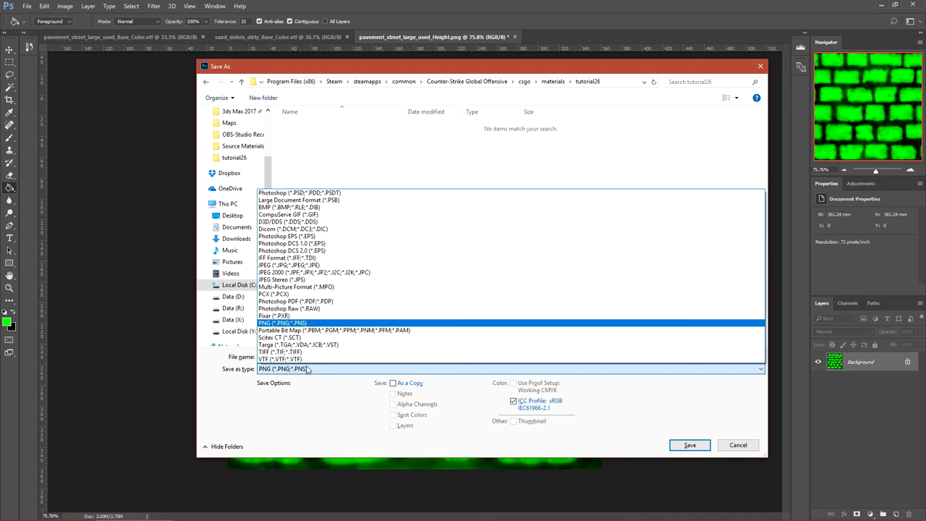
{"action": "left_click", "coordinate": [304, 360]}
{"action": "left_click", "coordinate": [329, 126]}
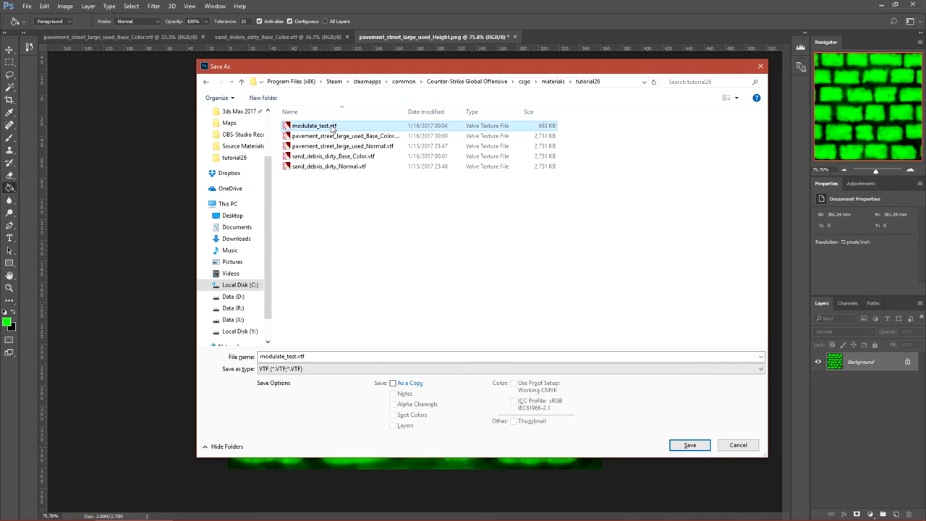
{"action": "left_click", "coordinate": [702, 445]}
{"action": "left_click", "coordinate": [468, 363]}
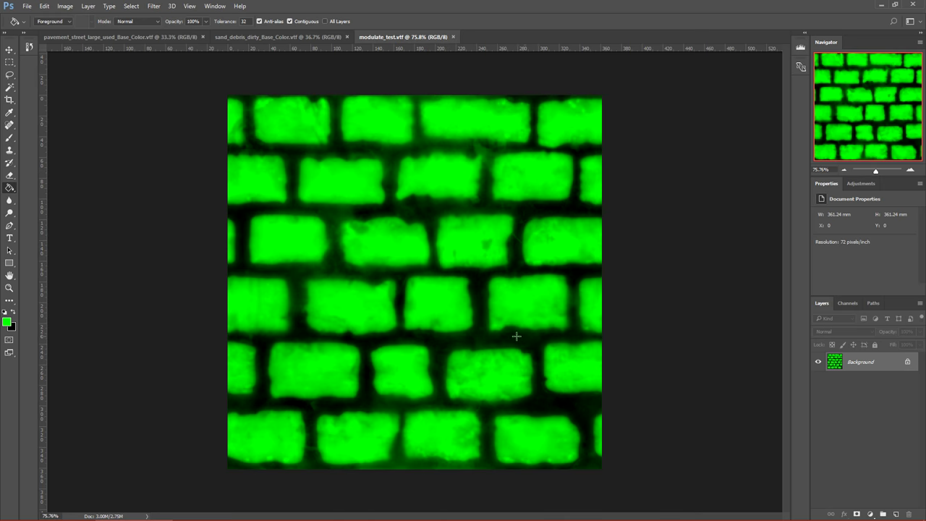
Switch to Hammer and examine how the resaved modulate texture blends sand over the pavement stones.
{"action": "left_click", "coordinate": [522, 512]}
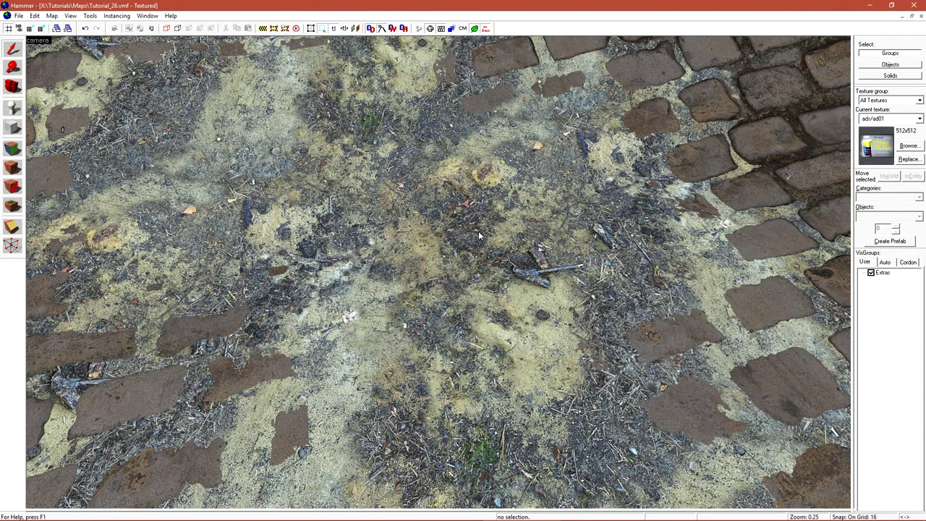
{"action": "scroll", "coordinate": [449, 278], "scroll_direction": "down", "scroll_amount": 4}
{"action": "key", "text": "z"}
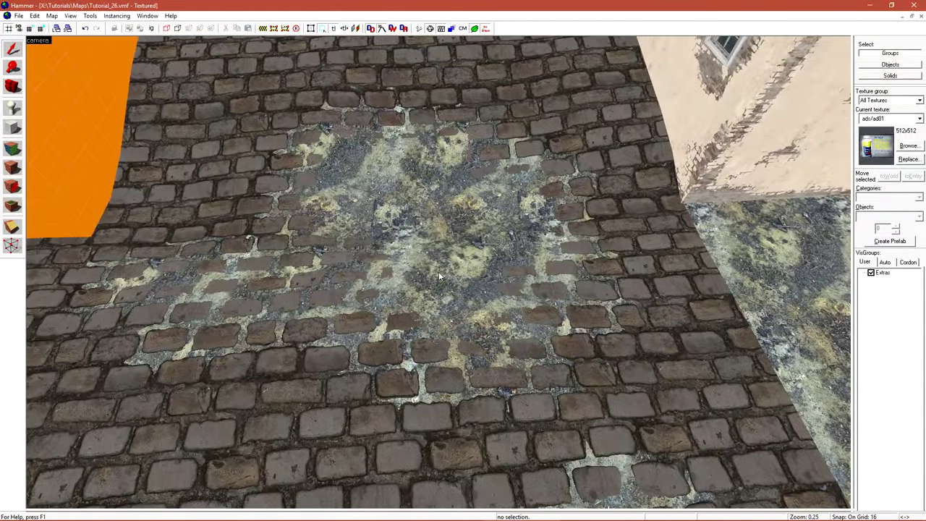
{"action": "key", "text": "w"}
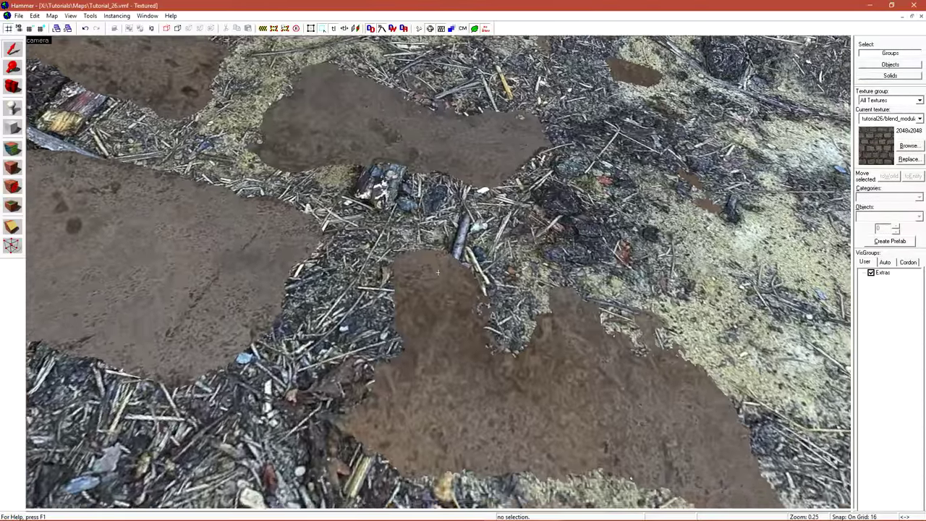
{"action": "key", "text": "w"}
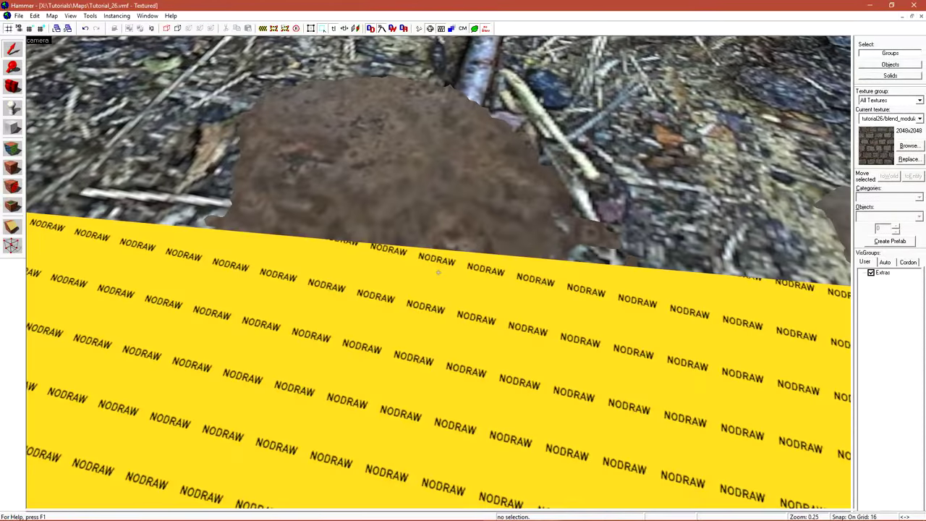
{"action": "key", "text": "z"}
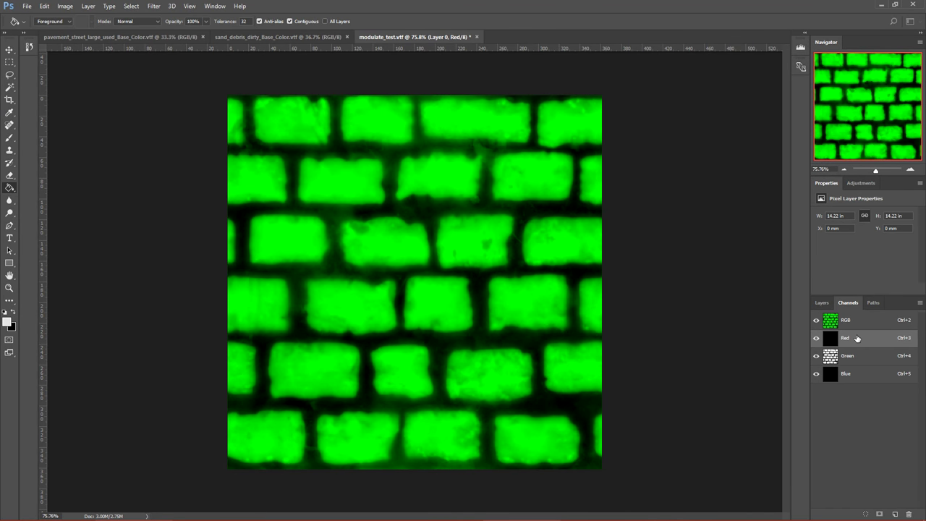
Fill the Red channel of modulate_test.vtf with a near-black grey of RGB 15, 15, 15.
{"action": "left_click", "coordinate": [7, 324]}
{"action": "left_click", "coordinate": [615, 305]}
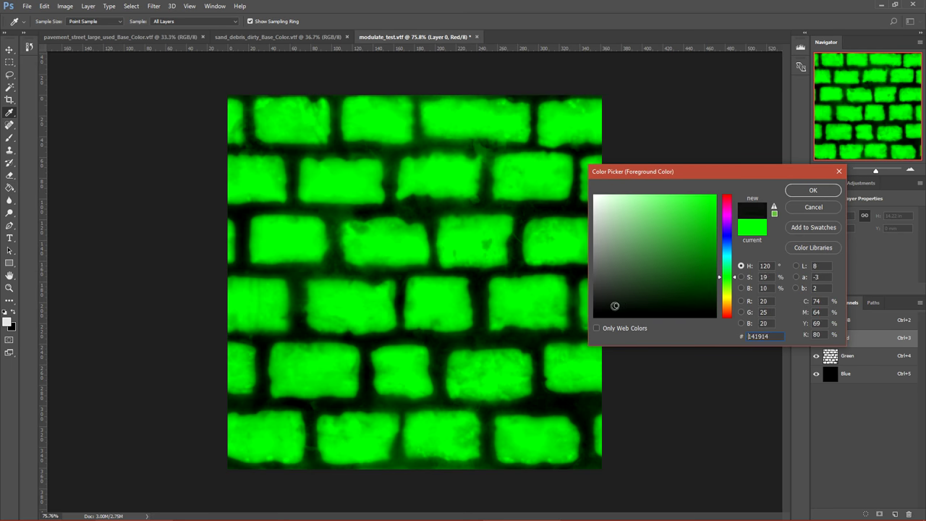
{"action": "left_click_drag", "start_coordinate": [615, 305], "coordinate": [580, 309]}
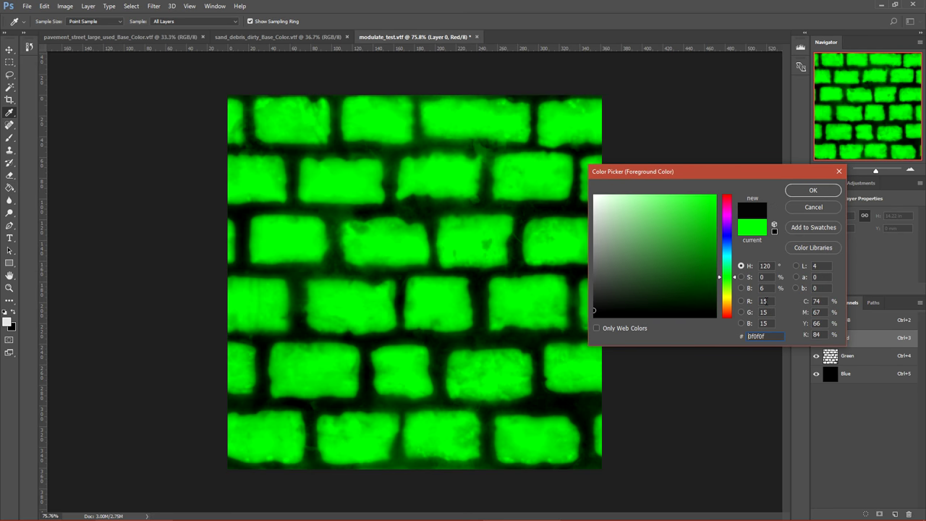
{"action": "left_click", "coordinate": [813, 190]}
{"action": "key", "text": "g"}
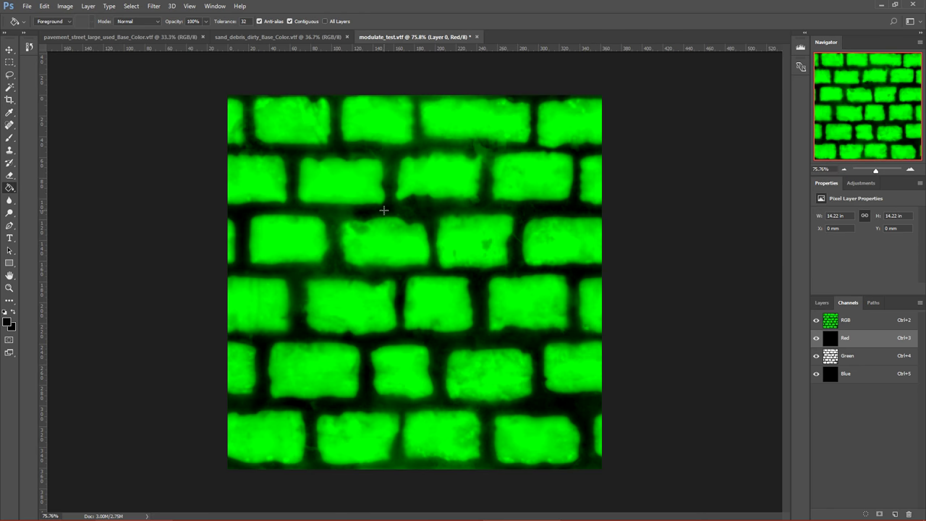
{"action": "left_click", "coordinate": [384, 210]}
Save the texture with its near-black Red channel in VTF format over modulate_test.vtf in the tutorial26 folder, accepting the VTF options.
{"action": "key", "text": "ctrl+shift+s"}
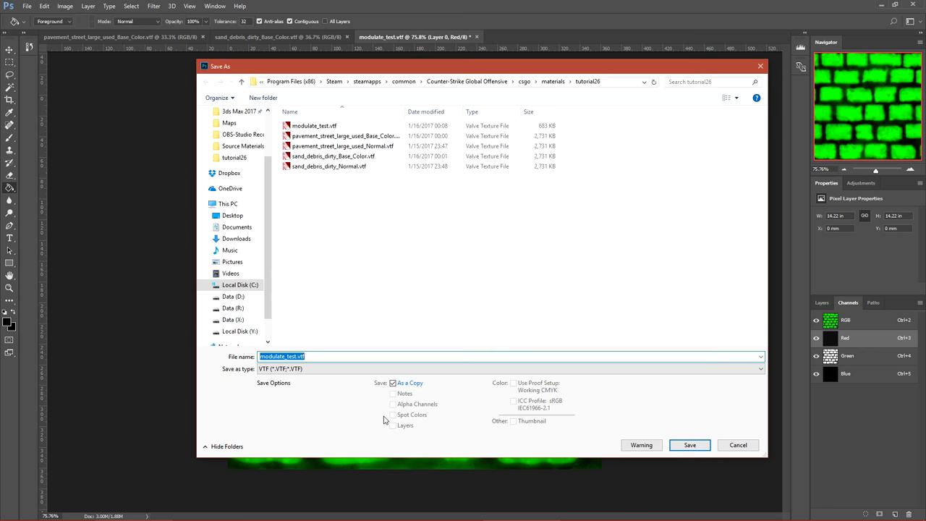
{"action": "type", "text": "C:\\Program Files (x86)\\Steam\\steamapps\\common\\Counter-Strike Global Offensive\\csgo\\materials\\tutorial26"}
{"action": "key", "text": "Return"}
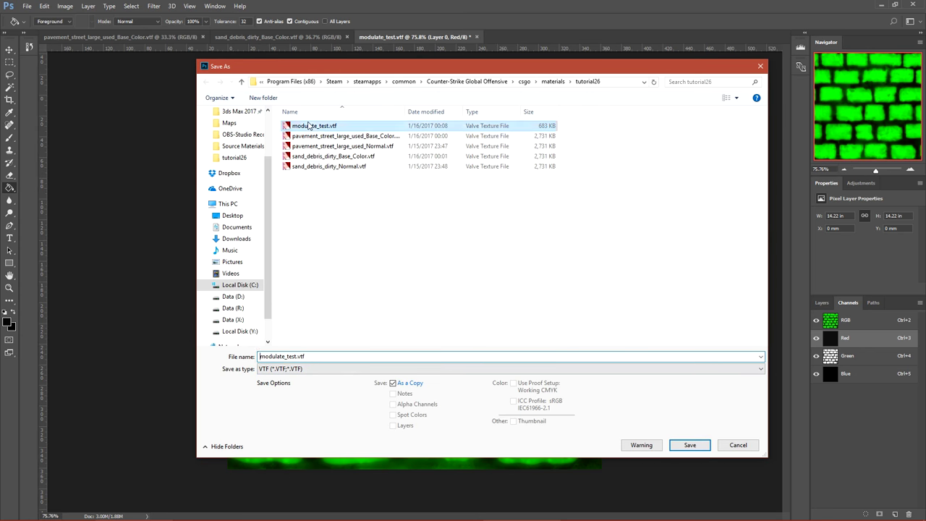
{"action": "key", "text": "Return"}
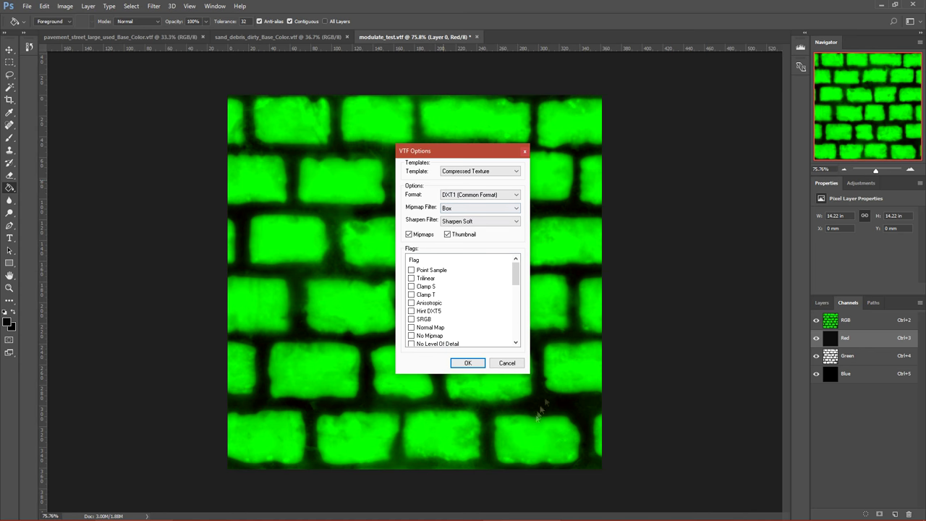
{"action": "left_click", "coordinate": [468, 363]}
Switch to Hammer and examine how sharply the sand blends over the pavement stones, from close up and from above.
{"action": "left_click", "coordinate": [535, 516]}
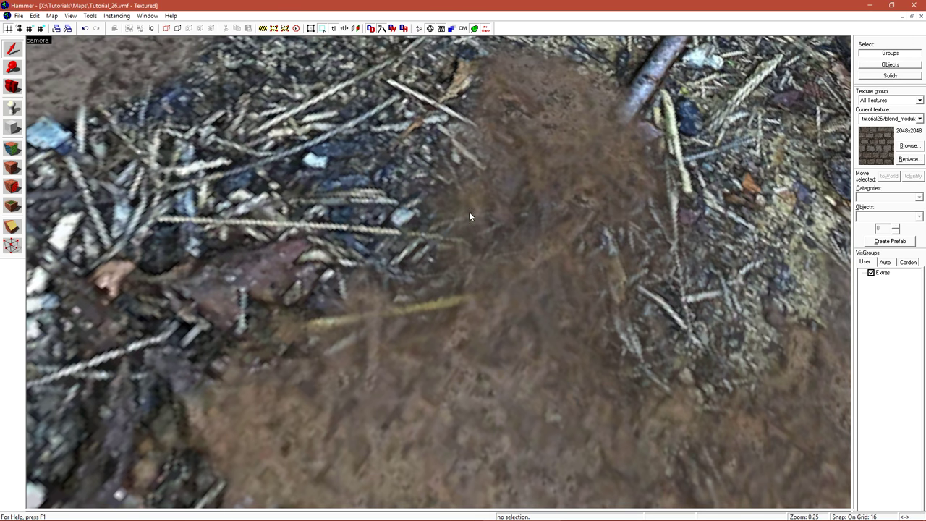
{"action": "scroll", "coordinate": [461, 248], "scroll_direction": "down", "scroll_amount": 3}
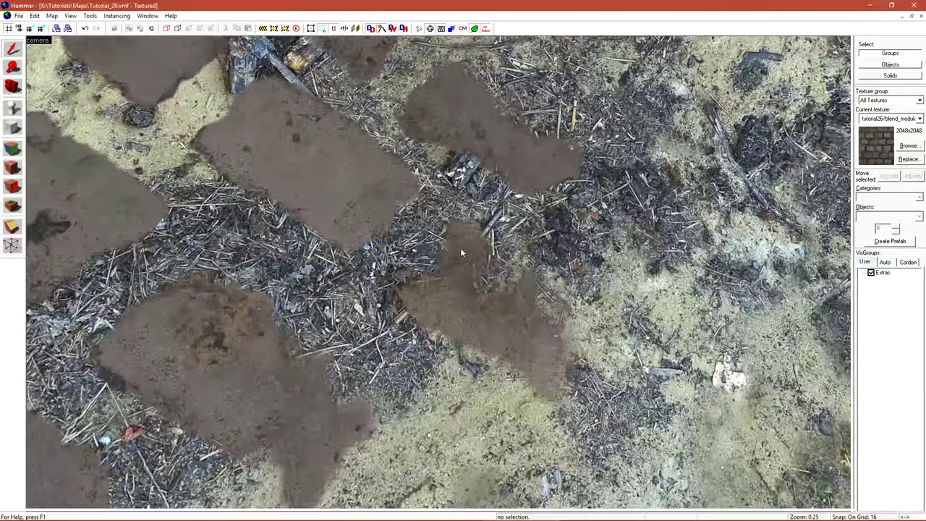
{"action": "key", "text": "z"}
{"action": "scroll", "coordinate": [438, 275], "scroll_direction": "down", "scroll_amount": 2}
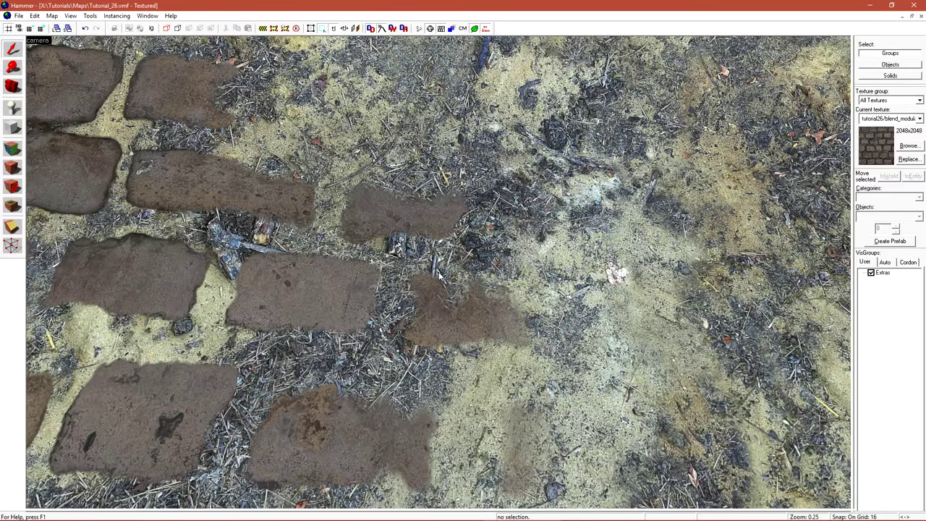
{"action": "scroll", "coordinate": [439, 275], "scroll_direction": "down", "scroll_amount": 6}
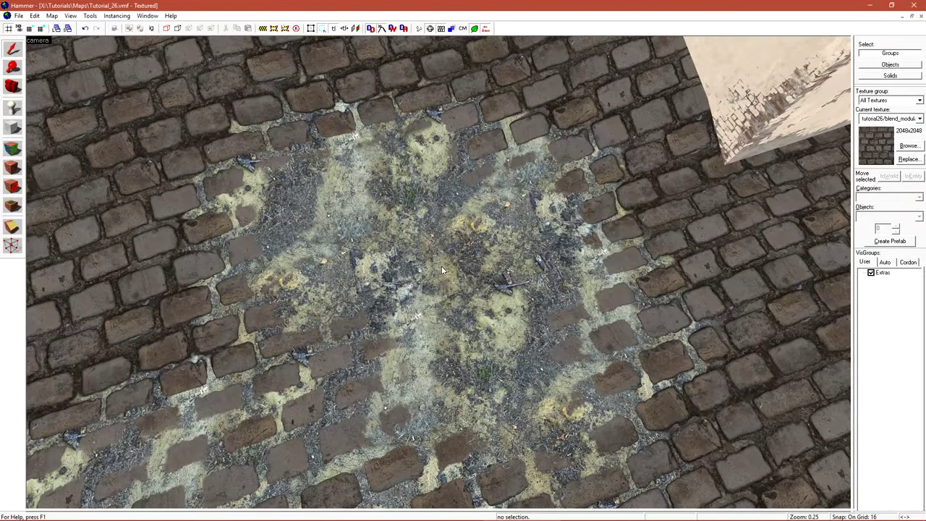
{"action": "scroll", "coordinate": [441, 270], "scroll_direction": "down", "scroll_amount": 4}
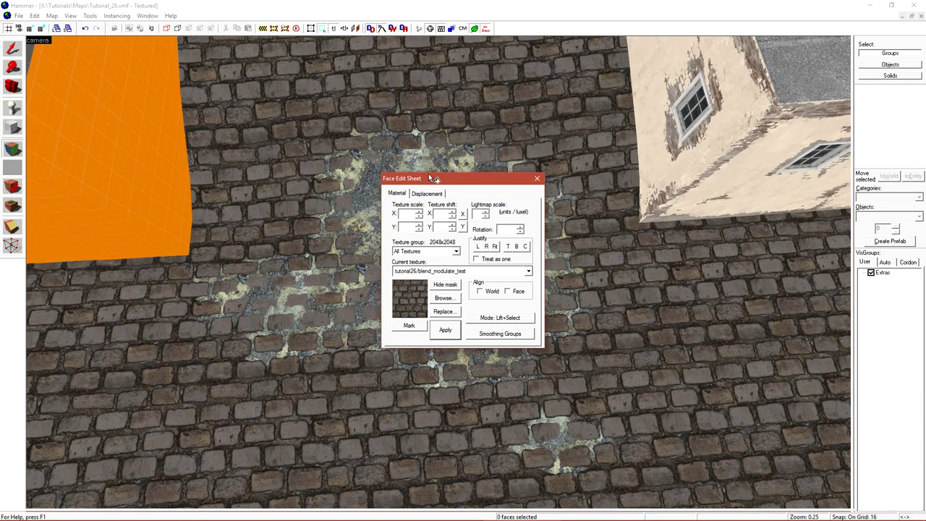
Select the unpainted pavement displacement along the building's side wall and set up Paint Alpha on it with a value of 9.
{"action": "left_click_drag", "start_coordinate": [435, 179], "coordinate": [608, 252]}
{"action": "key", "text": "z"}
{"action": "key", "text": "z"}
{"action": "left_click", "coordinate": [464, 227]}
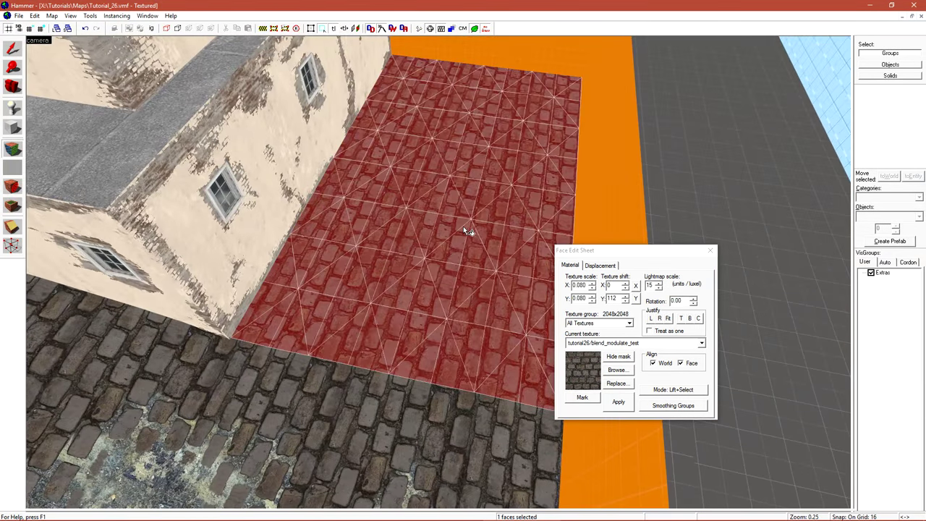
{"action": "left_click", "coordinate": [597, 265]}
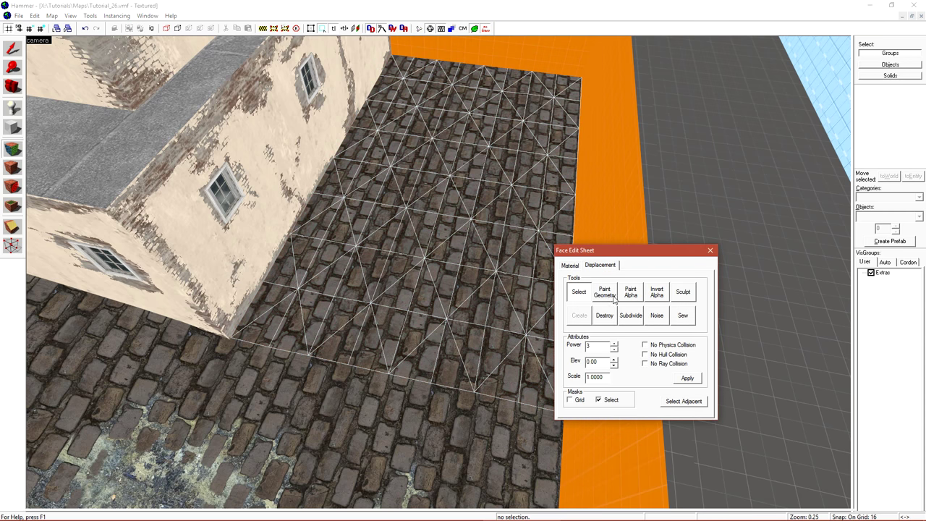
{"action": "left_click", "coordinate": [632, 293]}
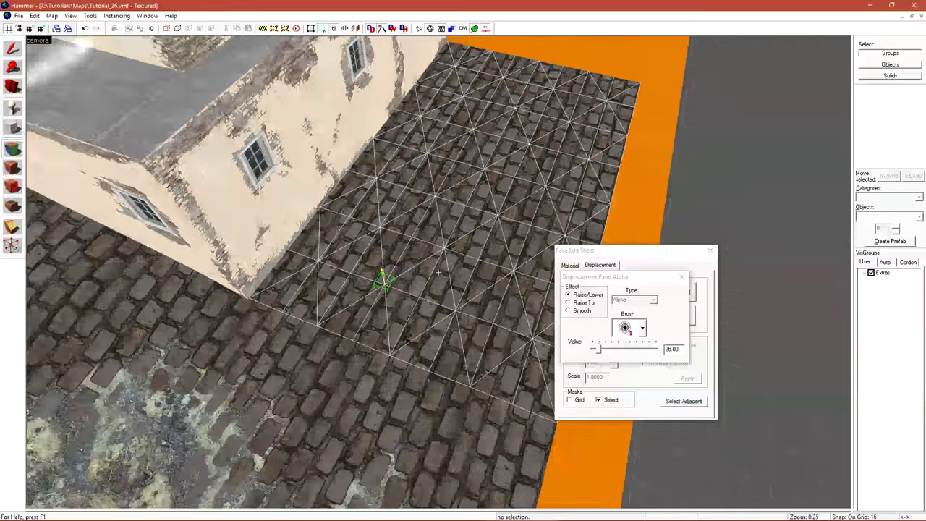
{"action": "key", "text": "d"}
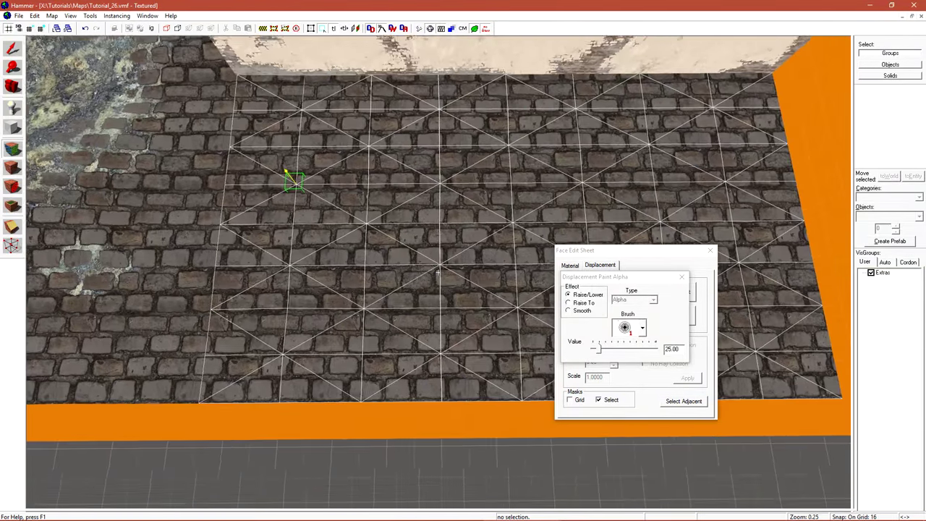
{"action": "key", "text": "w"}
{"action": "key", "text": "z"}
{"action": "scroll", "coordinate": [438, 272], "scroll_direction": "down", "scroll_amount": 2}
{"action": "mouse_move", "coordinate": [599, 349]}
{"action": "left_mouse_down"}
{"action": "mouse_move", "coordinate": [625, 350]}
{"action": "mouse_move", "coordinate": [595, 354]}
{"action": "left_mouse_up"}
{"action": "key", "text": "d"}
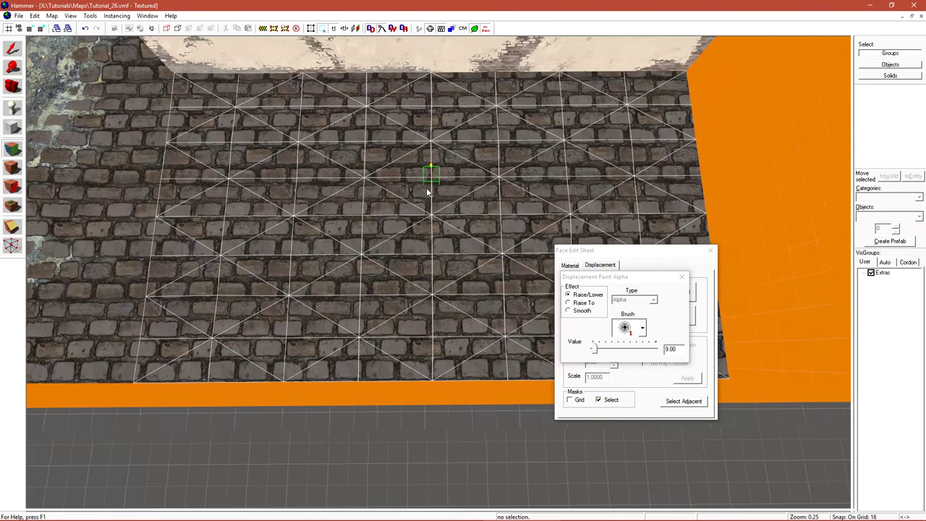
Paint several overlapping sand patches across the pavement displacement beside the building, and leave the painting tool.
{"action": "mouse_move", "coordinate": [428, 190]}
{"action": "left_mouse_down"}
{"action": "mouse_move", "coordinate": [481, 137]}
{"action": "mouse_move", "coordinate": [548, 173]}
{"action": "mouse_move", "coordinate": [543, 311]}
{"action": "mouse_move", "coordinate": [507, 355]}
{"action": "left_mouse_up"}
{"action": "key", "text": "d"}
{"action": "mouse_move", "coordinate": [523, 201]}
{"action": "left_mouse_down"}
{"action": "mouse_move", "coordinate": [550, 182]}
{"action": "mouse_move", "coordinate": [600, 205]}
{"action": "mouse_move", "coordinate": [593, 173]}
{"action": "left_mouse_up"}
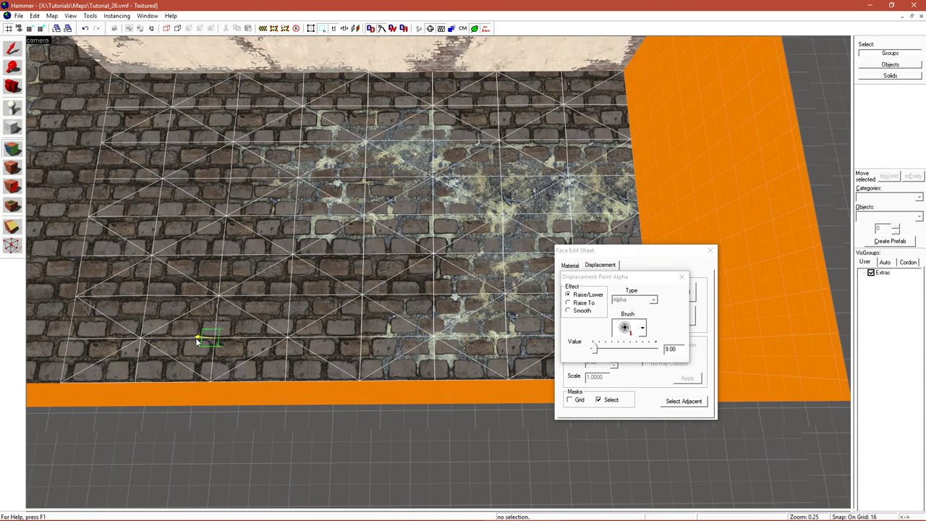
{"action": "left_click_drag", "start_coordinate": [195, 337], "coordinate": [406, 339]}
{"action": "mouse_move", "coordinate": [318, 338]}
{"action": "left_mouse_down"}
{"action": "mouse_move", "coordinate": [374, 333]}
{"action": "mouse_move", "coordinate": [362, 251]}
{"action": "left_mouse_up"}
{"action": "key", "text": "shift+s"}
Switch to Photoshop and draw a black-to-white radial gradient from the image centre outward on the Red channel of modulate_test.vtf.
{"action": "mouse_move", "coordinate": [502, 513]}
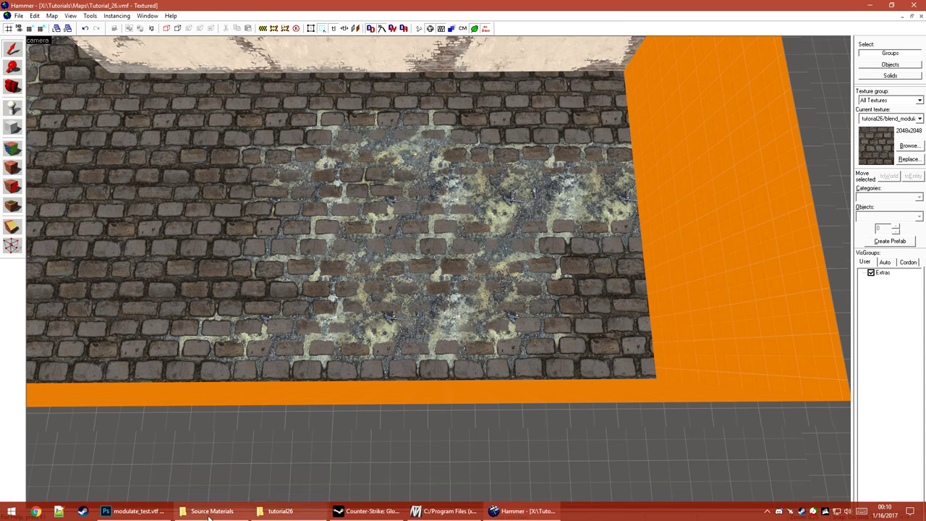
{"action": "left_click", "coordinate": [134, 511]}
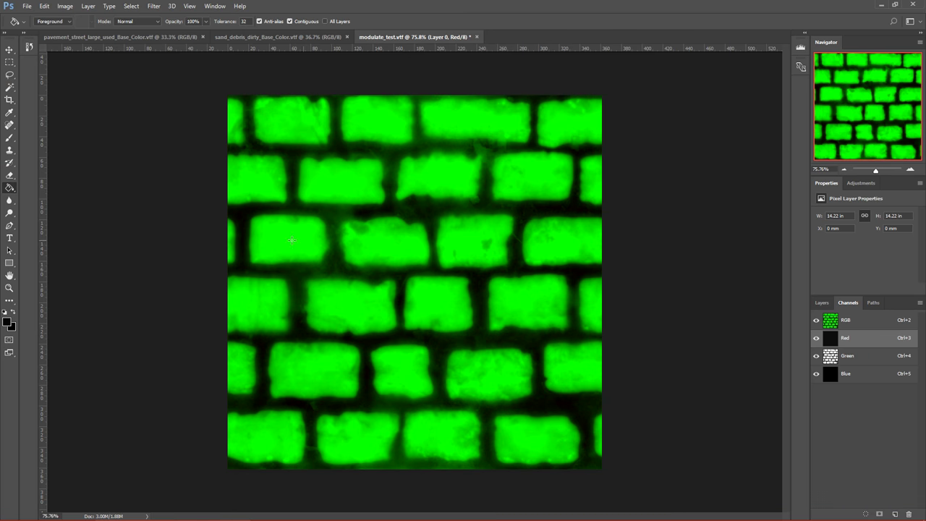
{"action": "right_click", "coordinate": [11, 190]}
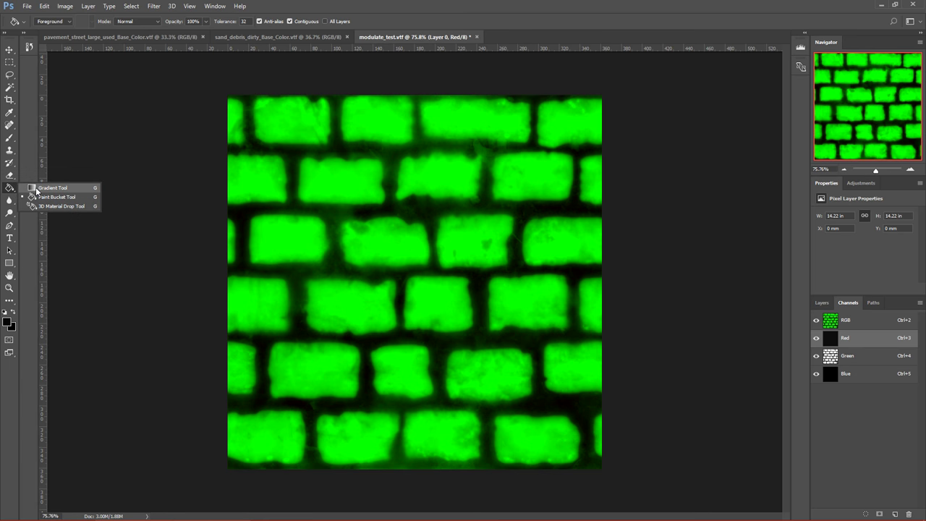
{"action": "left_click", "coordinate": [37, 189]}
{"action": "left_click", "coordinate": [71, 21]}
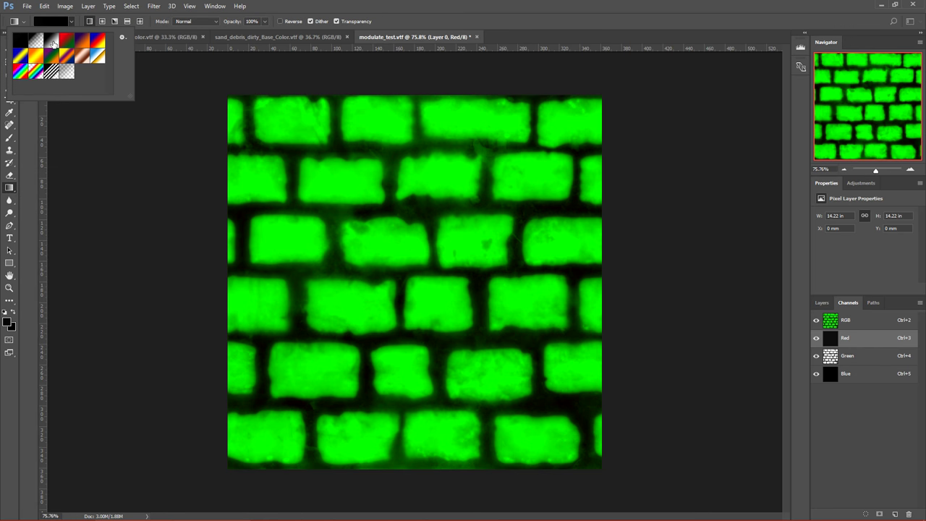
{"action": "left_click", "coordinate": [55, 42]}
{"action": "left_click", "coordinate": [101, 21]}
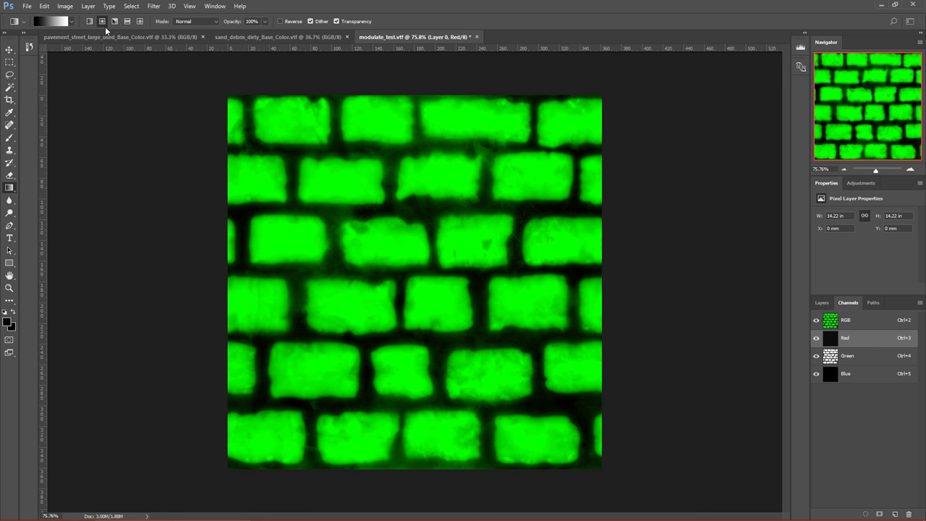
{"action": "left_click", "coordinate": [103, 21]}
{"action": "left_click_drag", "start_coordinate": [423, 286], "coordinate": [587, 283]}
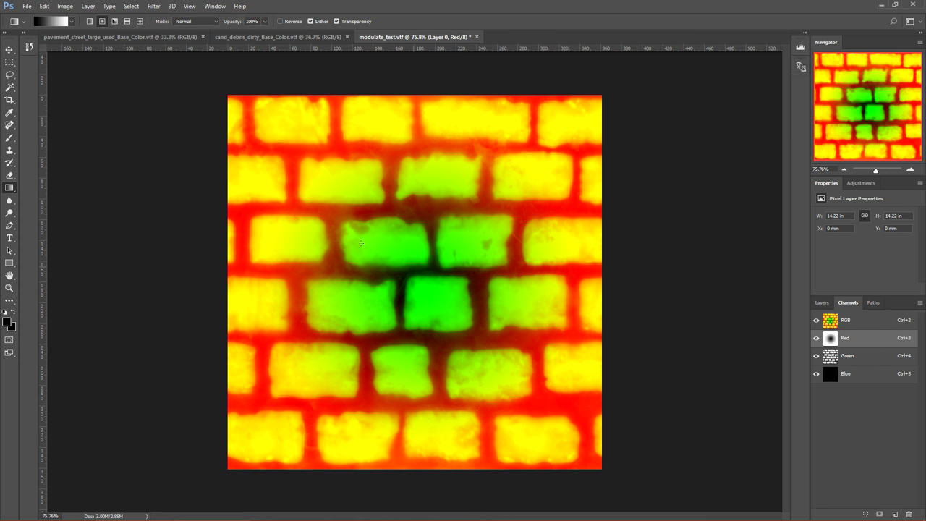
Save the texture with the Red channel gradient over modulate_test.vtf, confirming the replacement and accepting the VTF options.
{"action": "left_click", "coordinate": [27, 6]}
{"action": "left_click", "coordinate": [43, 113]}
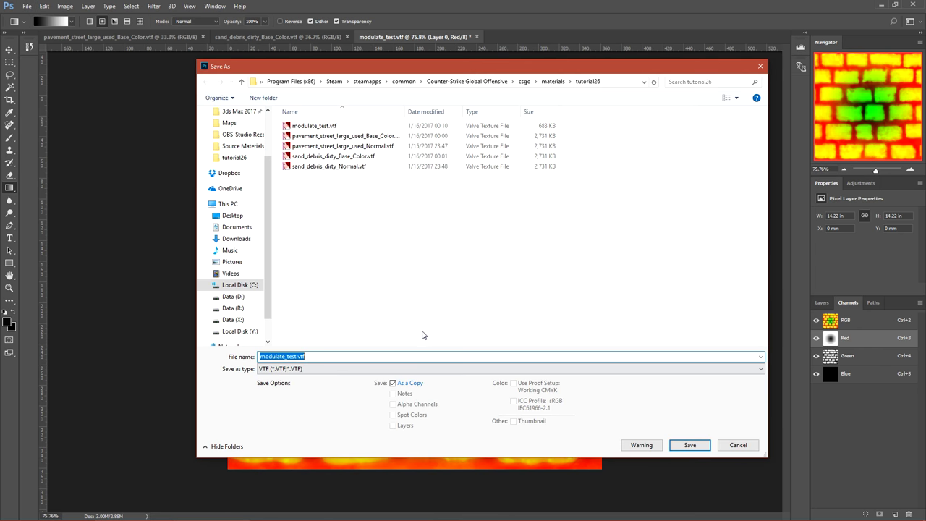
{"action": "type", "text": "C:\\Program Files (x86)\\Steam\\steamapps\\common\\Counter-Strike Global Offensive\\csgo\\materials\\tutorial26"}
{"action": "double_click", "coordinate": [311, 126]}
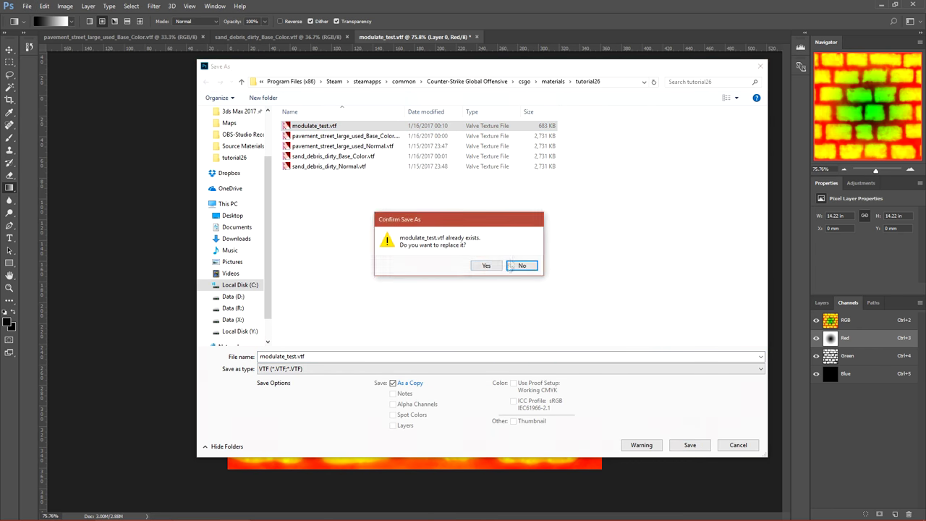
{"action": "left_click", "coordinate": [492, 265]}
{"action": "left_click", "coordinate": [463, 362]}
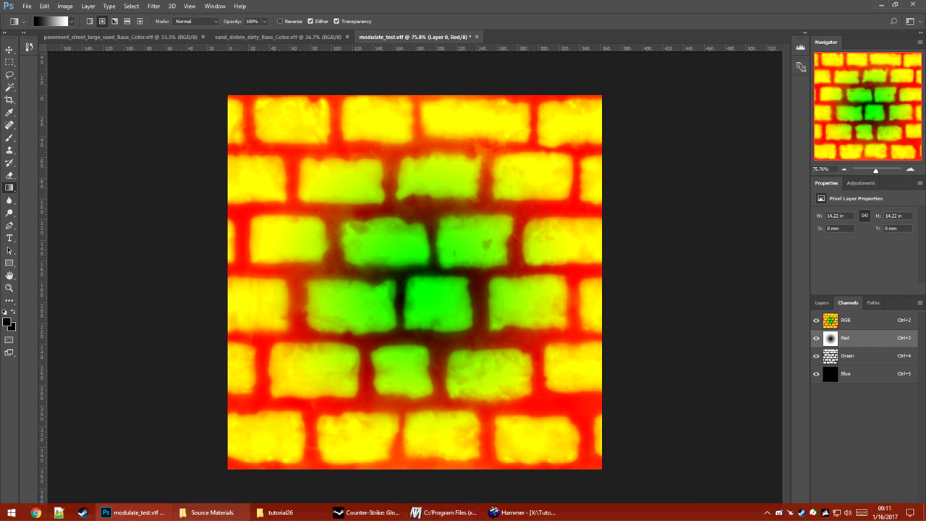
Switch to Hammer and examine how the radial gradient in the Red channel varies the blend softness across the sand patches.
{"action": "left_click", "coordinate": [528, 513]}
{"action": "scroll", "coordinate": [395, 259], "scroll_direction": "up", "scroll_amount": 8}
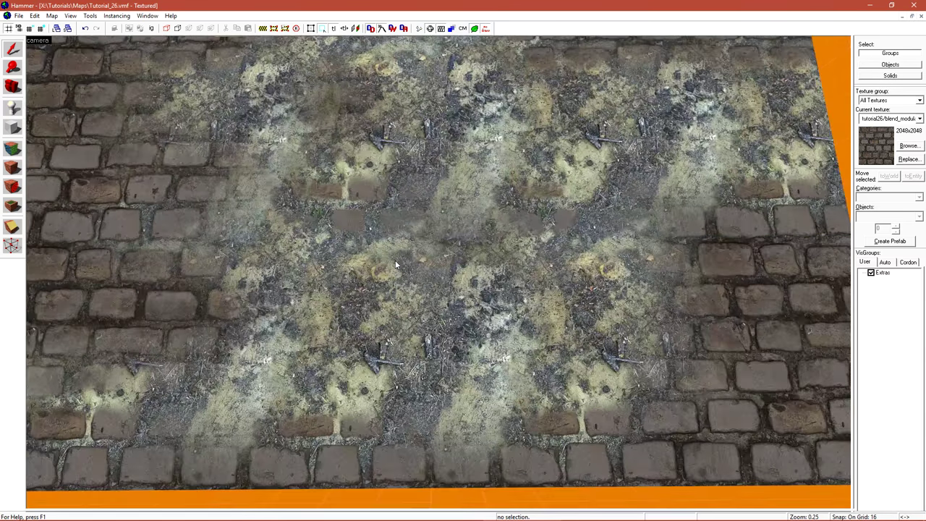
{"action": "key", "text": "z"}
{"action": "key", "text": "a"}
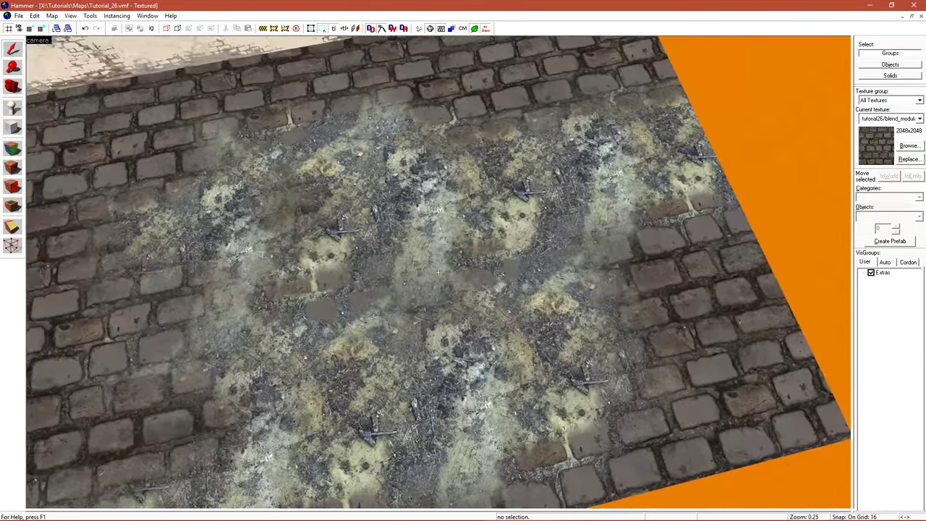
{"action": "key", "text": "z"}
{"action": "key", "text": "a"}
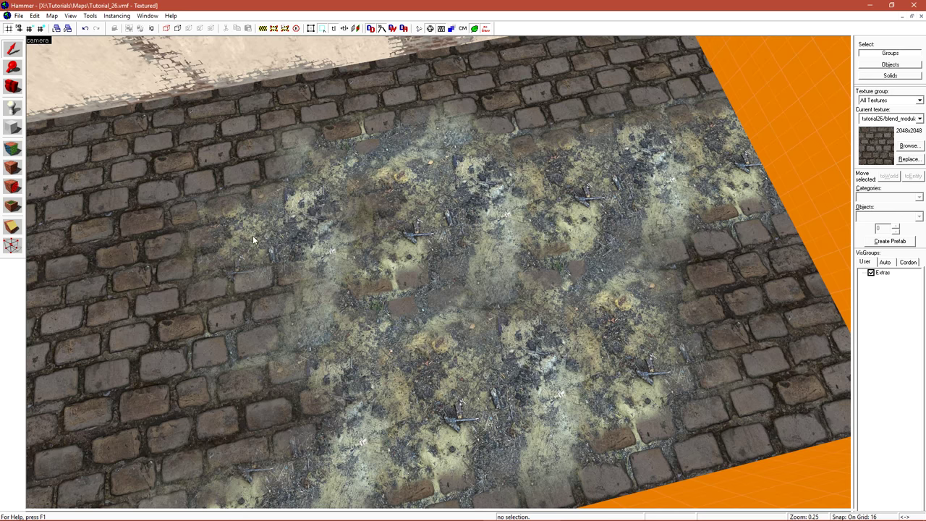
{"action": "scroll", "coordinate": [329, 261], "scroll_direction": "up", "scroll_amount": 10}
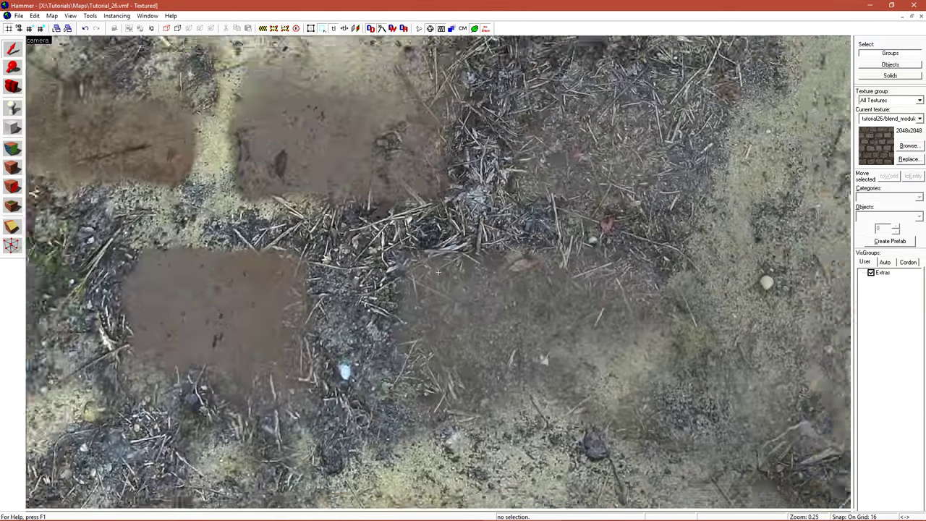
{"action": "scroll", "coordinate": [332, 236], "scroll_direction": "down", "scroll_amount": 1}
{"action": "scroll", "coordinate": [361, 233], "scroll_direction": "up", "scroll_amount": 8}
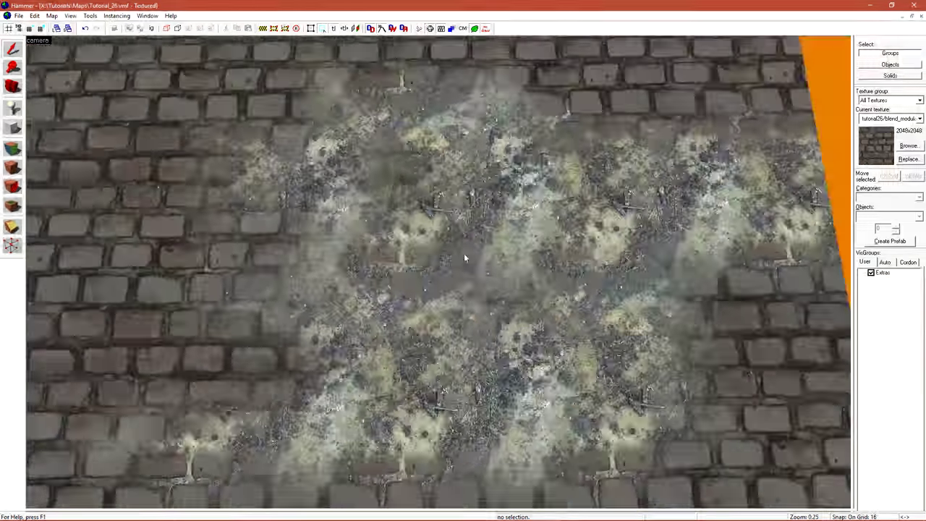
Extend the sand patch over the neighbouring pavement with Paint Alpha at a value of 9, raising and lowering the blend.
{"action": "left_click", "coordinate": [483, 275]}
{"action": "key", "text": "shift+a"}
{"action": "left_click", "coordinate": [600, 264]}
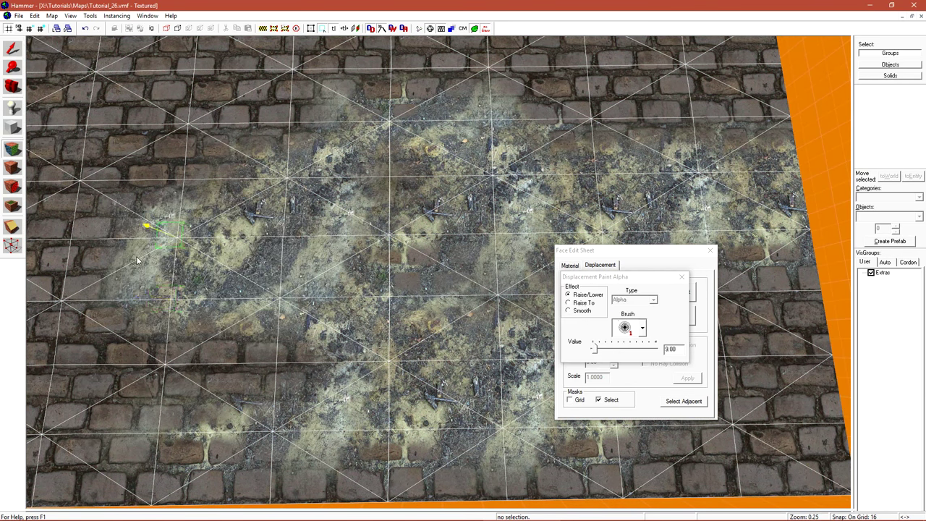
{"action": "left_click_drag", "start_coordinate": [148, 225], "coordinate": [281, 330]}
{"action": "key", "text": "a"}
{"action": "right_click", "coordinate": [220, 230]}
{"action": "key", "text": "a"}
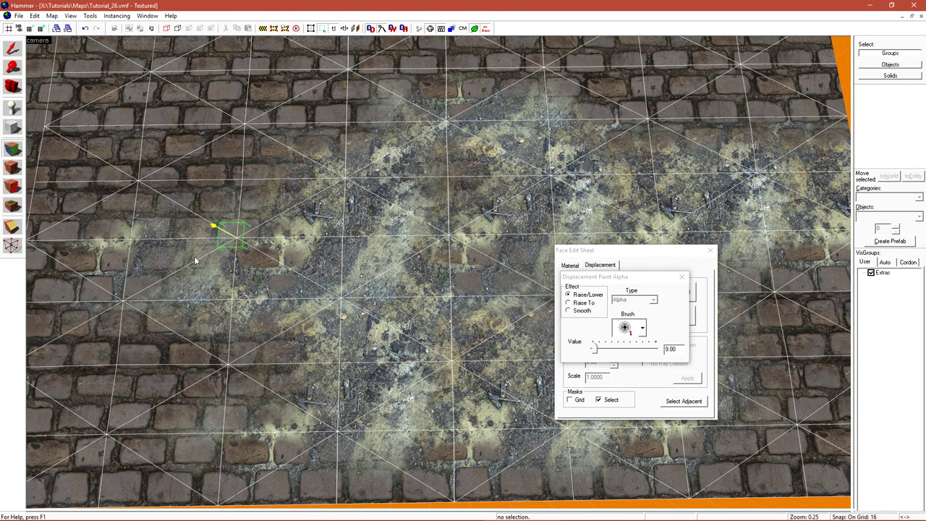
{"action": "left_click", "coordinate": [220, 297]}
{"action": "left_click", "coordinate": [324, 240]}
{"action": "right_click", "coordinate": [327, 180]}
{"action": "left_click", "coordinate": [222, 291]}
{"action": "mouse_move", "coordinate": [149, 269]}
{"action": "left_mouse_down"}
{"action": "mouse_move", "coordinate": [218, 331]}
{"action": "mouse_move", "coordinate": [112, 292]}
{"action": "mouse_move", "coordinate": [118, 304]}
{"action": "mouse_move", "coordinate": [180, 251]}
{"action": "mouse_move", "coordinate": [145, 237]}
{"action": "mouse_move", "coordinate": [202, 250]}
{"action": "left_mouse_up"}
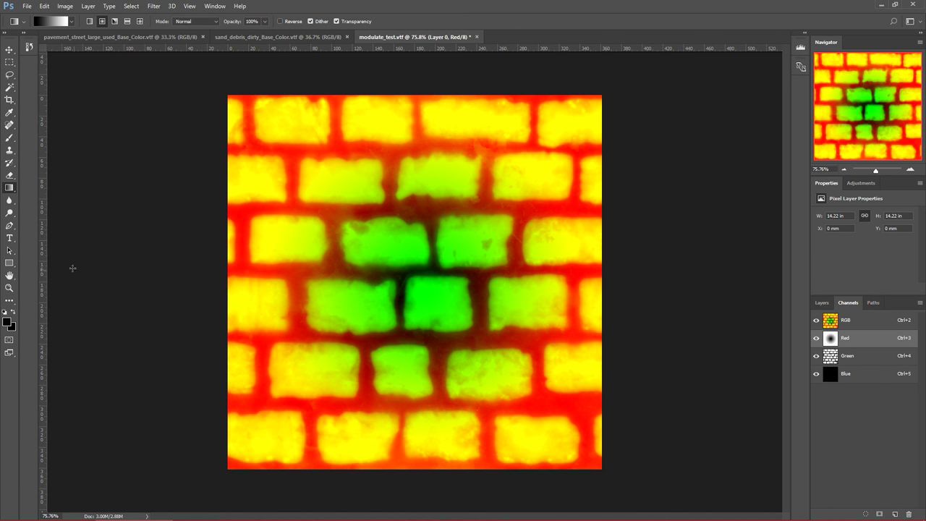
Switch to Photoshop, clear the gradient from the Red channel and fill the channel with a dark grey of RGB 39, 39, 39.
{"action": "right_click", "coordinate": [8, 190]}
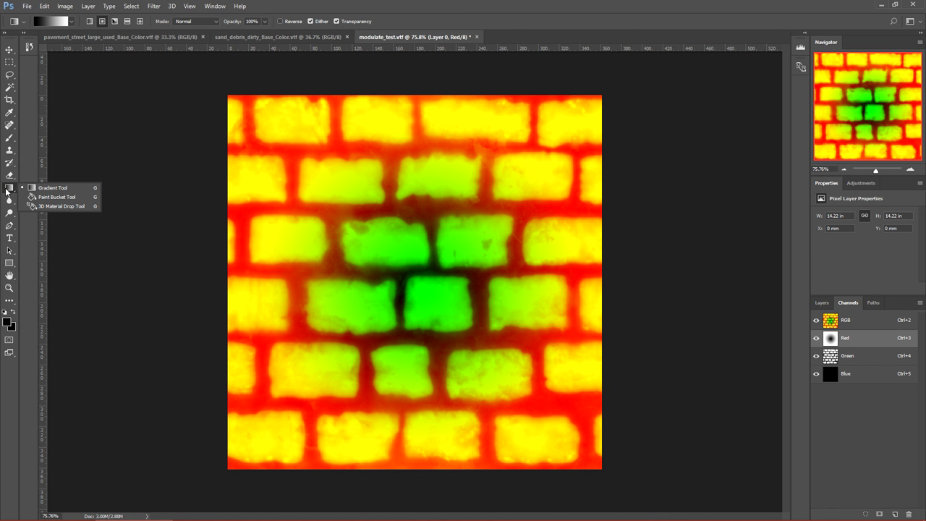
{"action": "left_click", "coordinate": [44, 197]}
{"action": "key", "text": "ctrl+a"}
{"action": "key", "text": "Delete"}
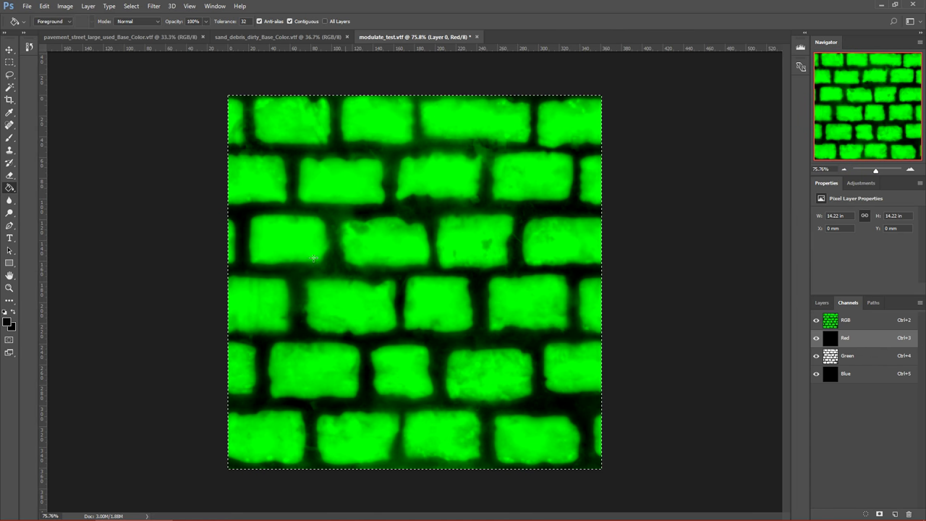
{"action": "left_click", "coordinate": [8, 323]}
{"action": "left_click_drag", "start_coordinate": [592, 290], "coordinate": [544, 299]}
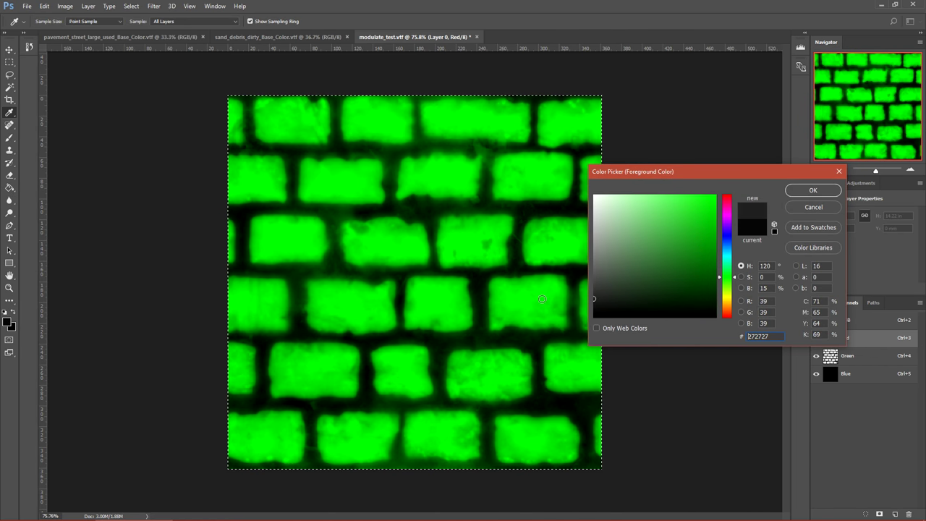
{"action": "left_click", "coordinate": [809, 190]}
{"action": "left_click", "coordinate": [471, 218]}
{"action": "key", "text": "v"}
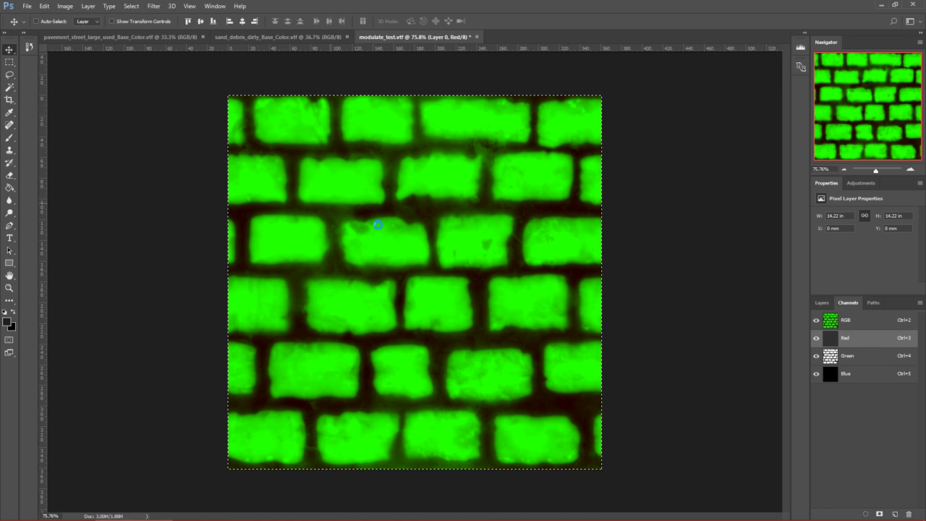
Save the texture with the dark grey Red channel as VTF over modulate_test.vtf, replacing the file and accepting the VTF options.
{"action": "key", "text": "ctrl+shift+s"}
{"action": "left_click", "coordinate": [295, 369]}
{"action": "left_click", "coordinate": [292, 360]}
{"action": "double_click", "coordinate": [343, 125]}
{"action": "left_click", "coordinate": [493, 268]}
{"action": "left_click", "coordinate": [480, 170]}
{"action": "left_click", "coordinate": [471, 182]}
{"action": "left_click", "coordinate": [467, 364]}
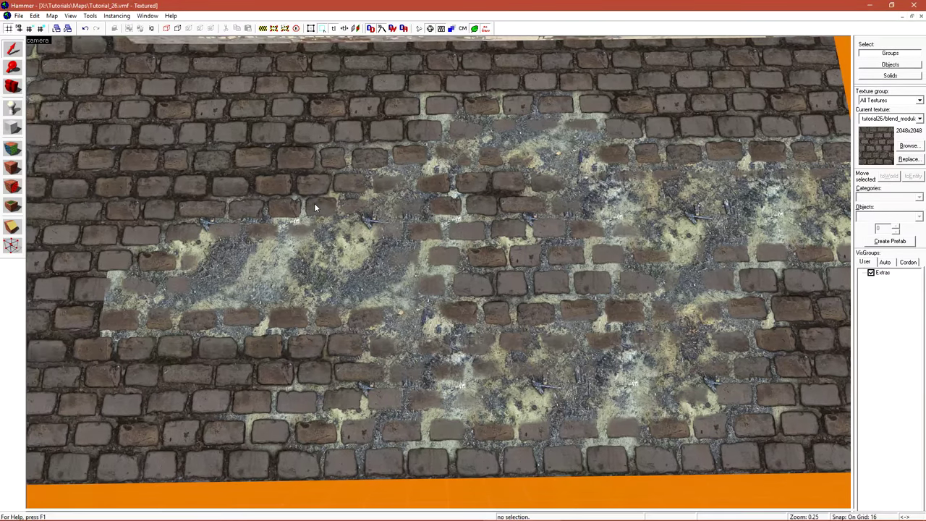
Switch to Hammer and select the pavement displacements around the building for face editing.
{"action": "scroll", "coordinate": [314, 208], "scroll_direction": "up", "scroll_amount": 10}
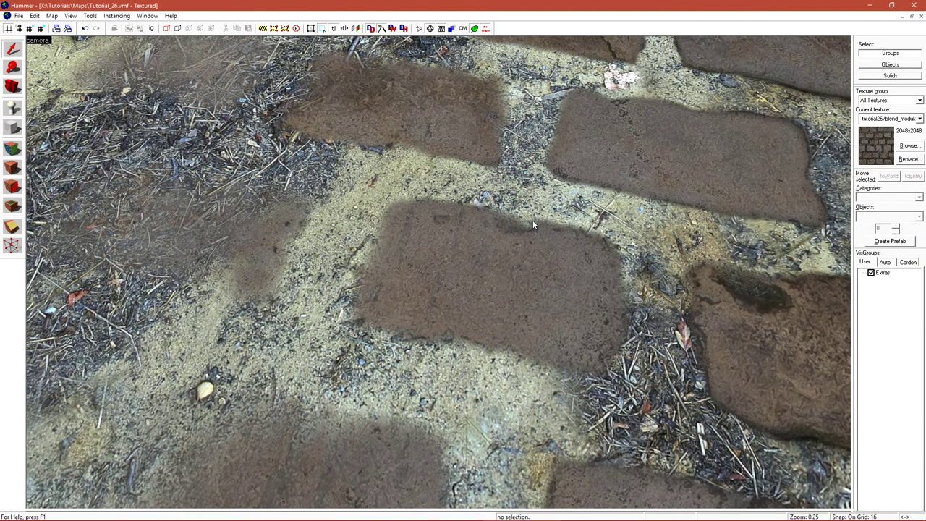
{"action": "scroll", "coordinate": [536, 217], "scroll_direction": "down", "scroll_amount": 10}
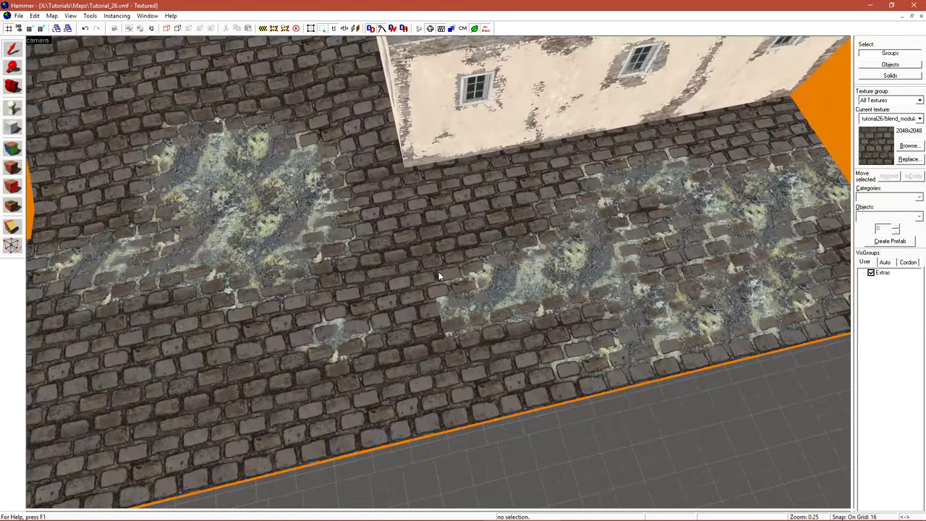
{"action": "key", "text": "shift+a"}
{"action": "left_click", "coordinate": [372, 244]}
{"action": "left_click", "coordinate": [487, 211]}
{"action": "left_click", "coordinate": [338, 146], "text": "ctrl"}
{"action": "left_click", "coordinate": [370, 255], "text": "ctrl"}
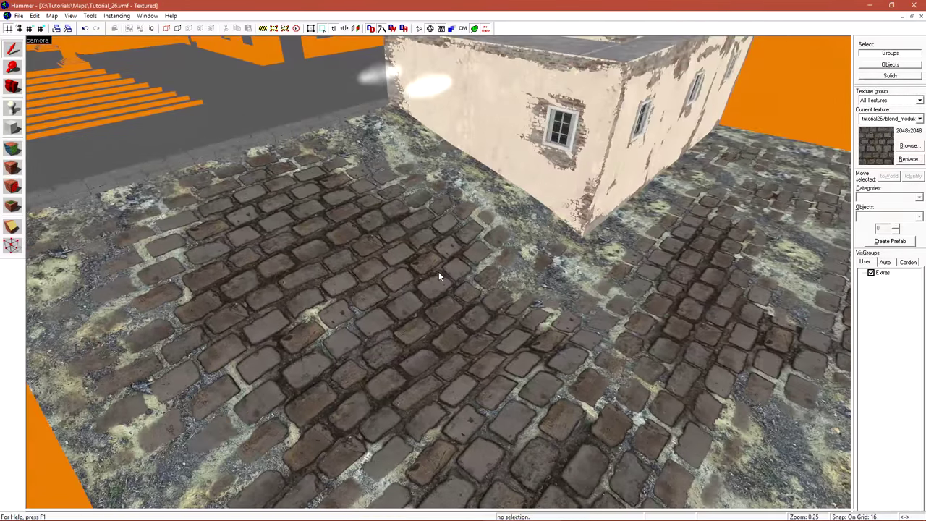